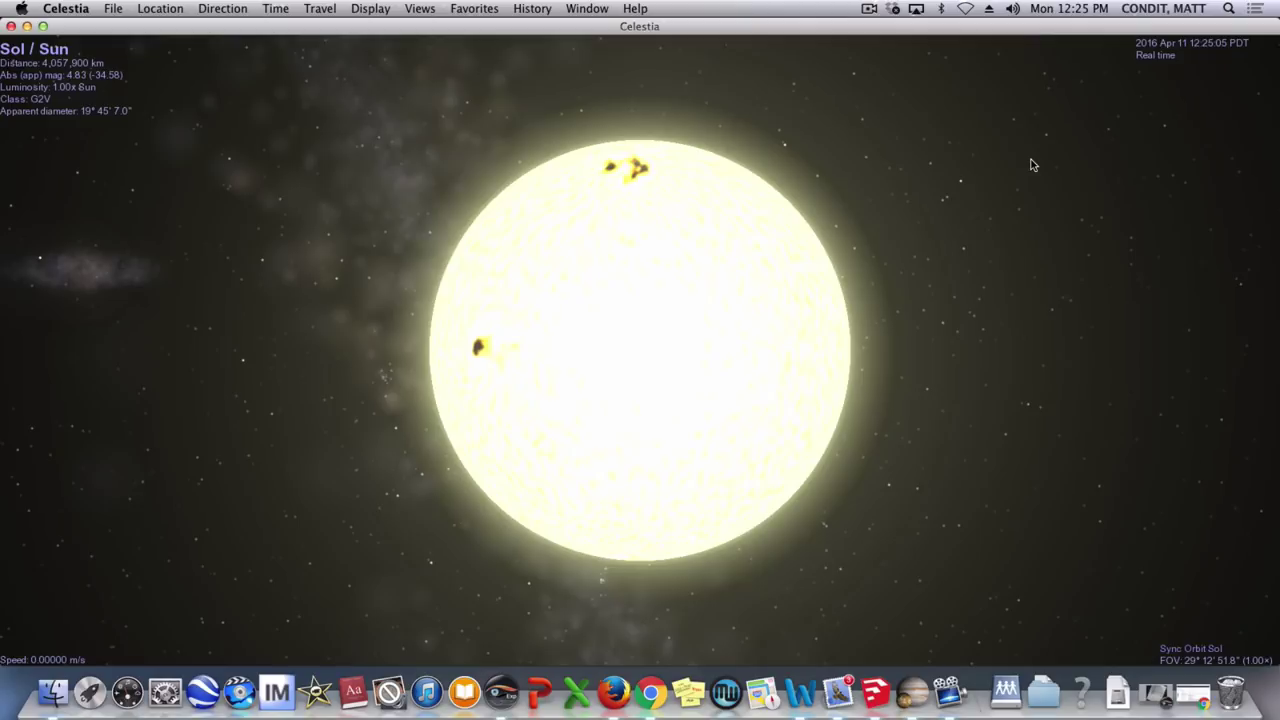
# - Follow the Sun while time runs up to 100,000× faster, then return to real time
pyautogui.press('l')
pyautogui.press('l')
pyautogui.press('l')
pyautogui.press('l')
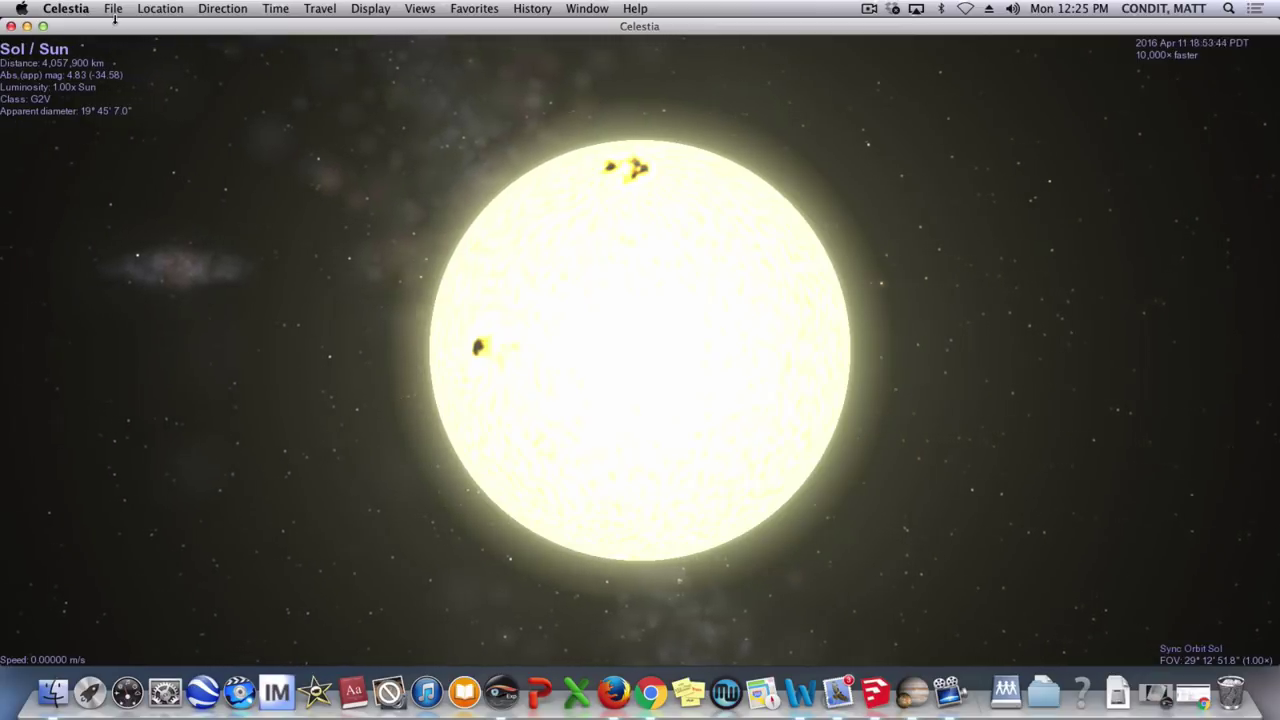
pyautogui.click(160, 9)
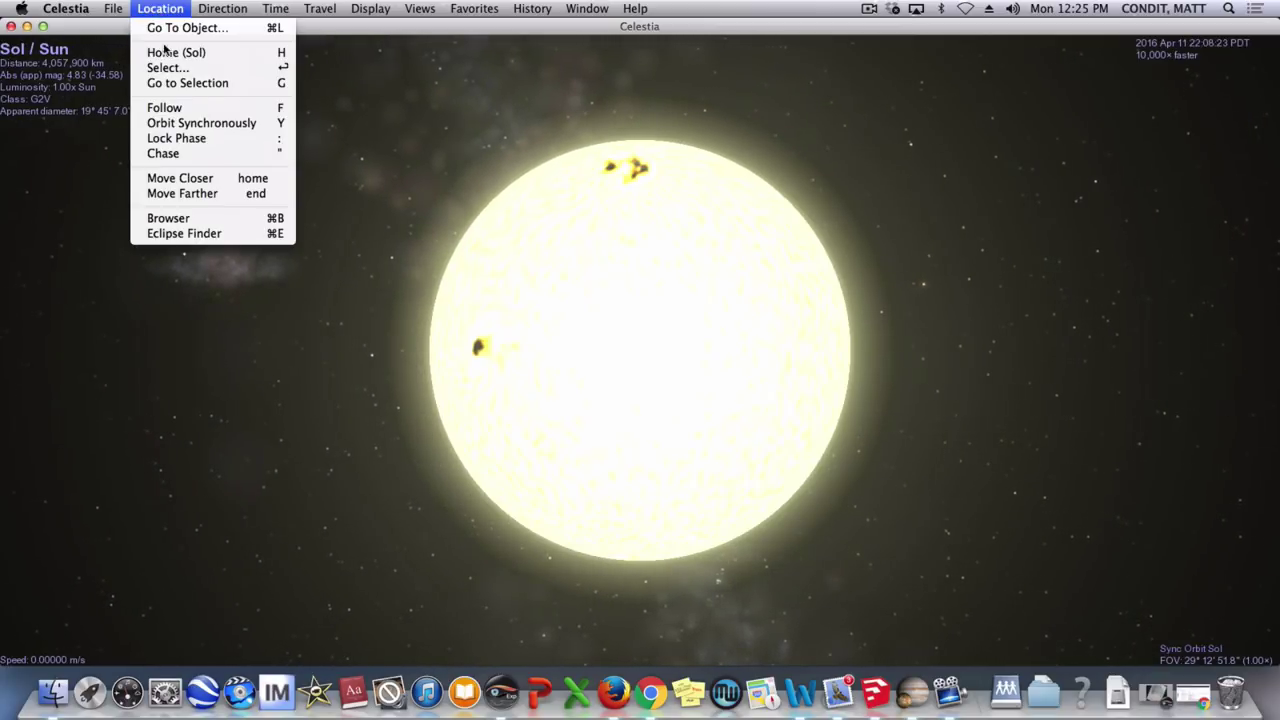
pyautogui.click(165, 107)
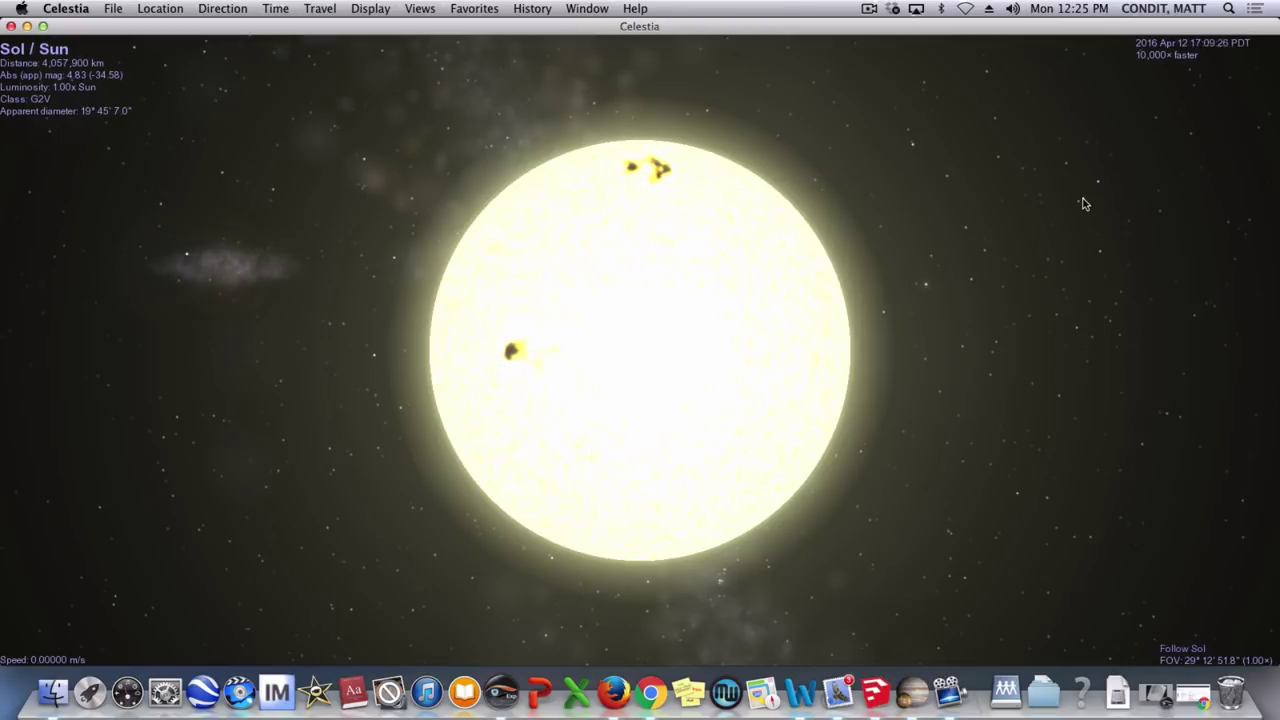
pyautogui.press('l')
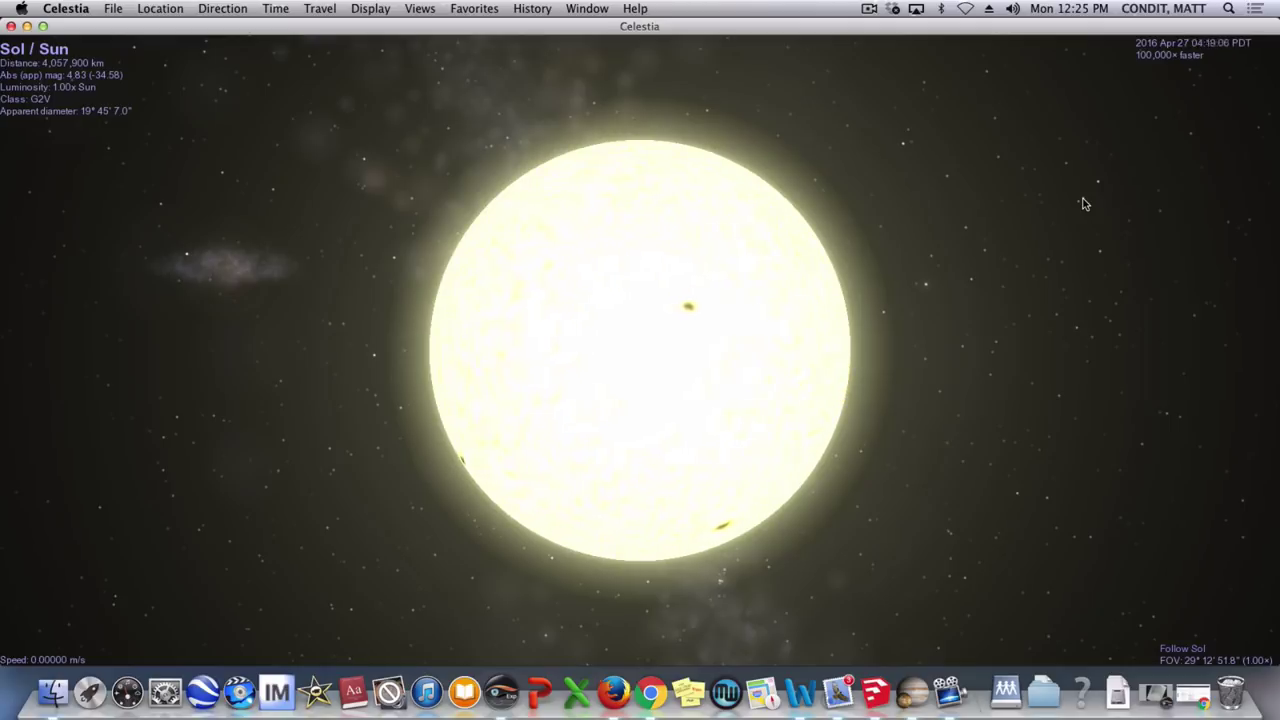
pyautogui.press('k')
pyautogui.press('k')
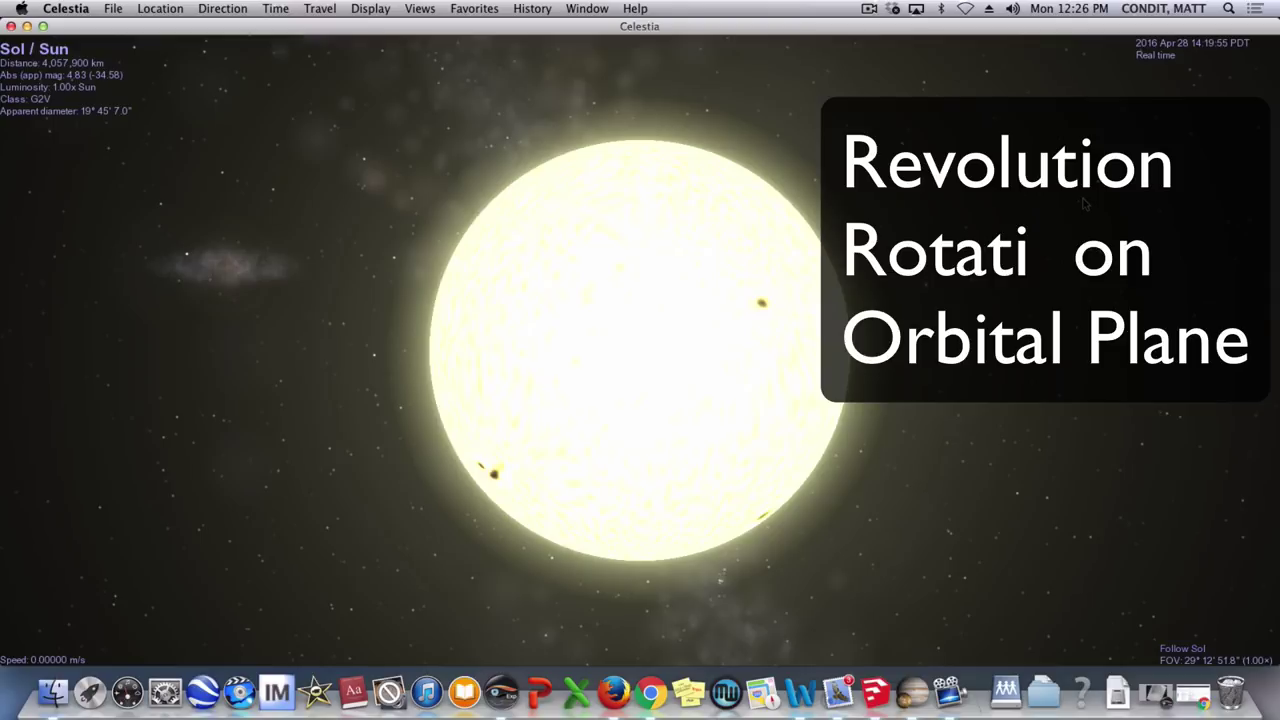
# - Zoom out to view the Sun from about 0.65 au and speed time up with L
pyautogui.scroll(1, 1080, 208)
pyautogui.scroll(-5, 1075, 209)
pyautogui.scroll(-8, 1065, 210)
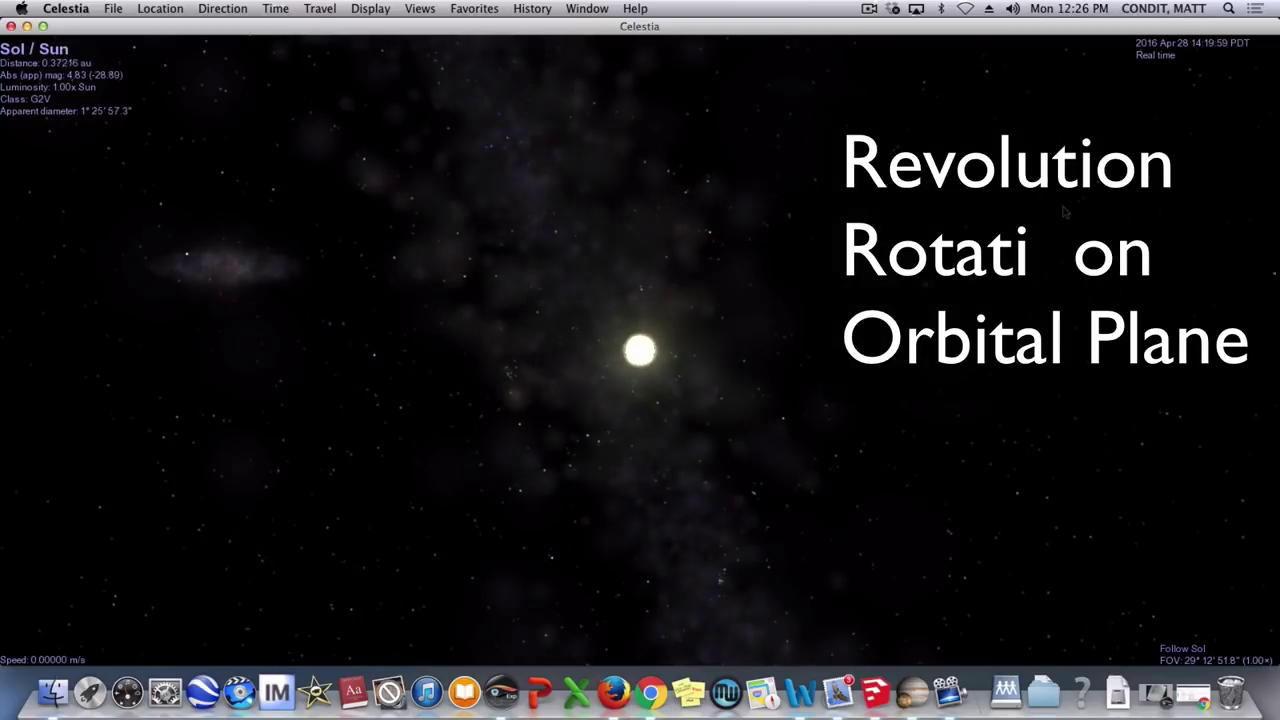
pyautogui.scroll(-1, 1065, 210)
pyautogui.press('l')
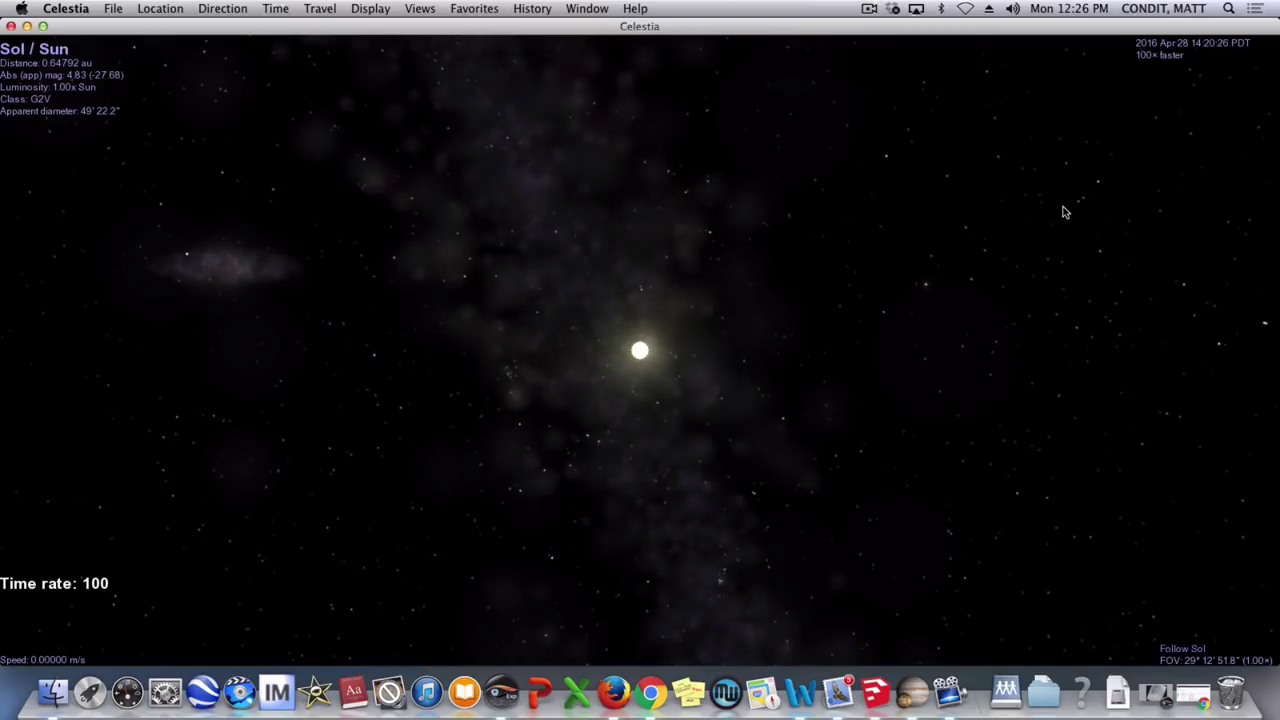
pyautogui.press('l')
pyautogui.press('l')
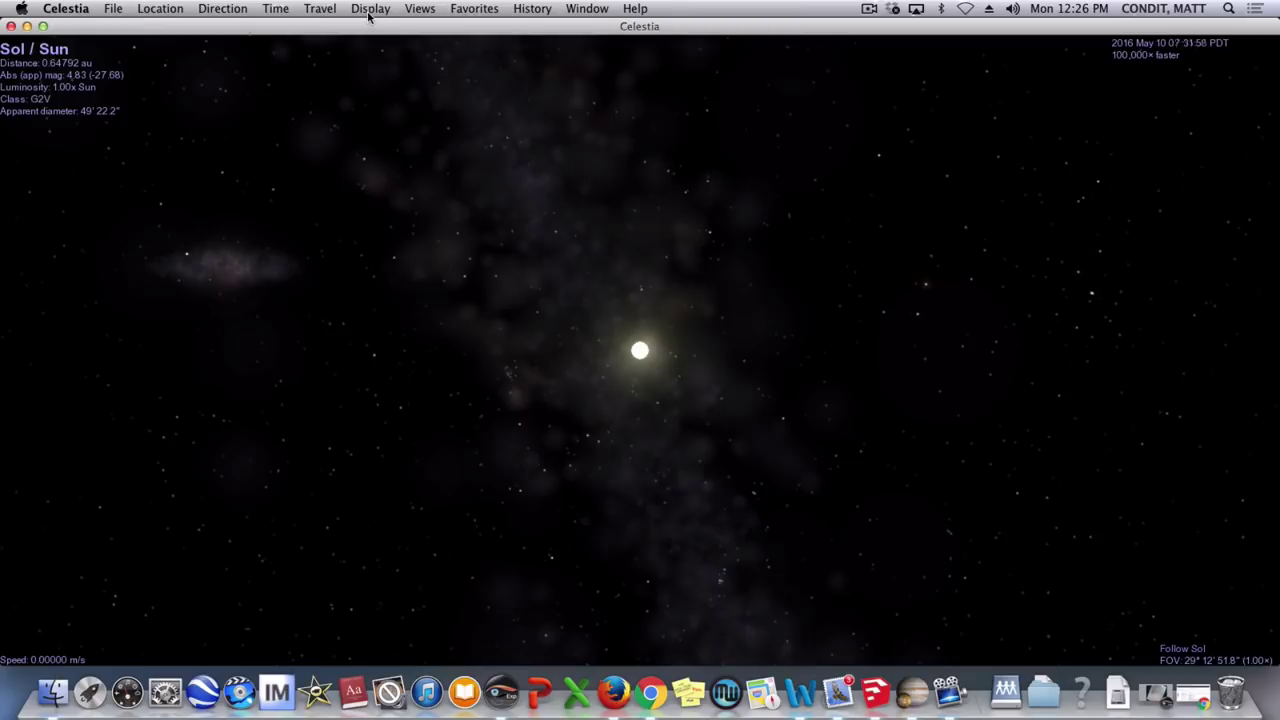
# - Show name labels for the planets, such as Mercury, Earth, Mars and Saturn
pyautogui.click(367, 10)
pyautogui.moveTo(377, 28)
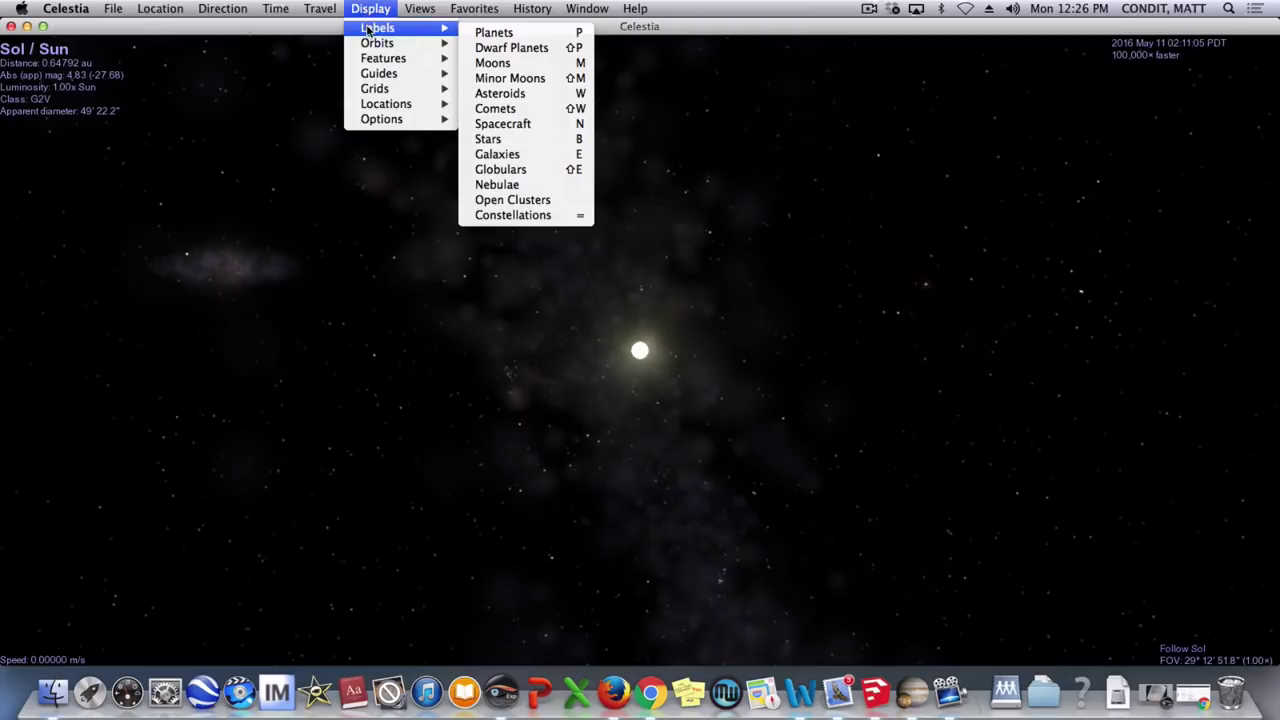
pyautogui.click(486, 35)
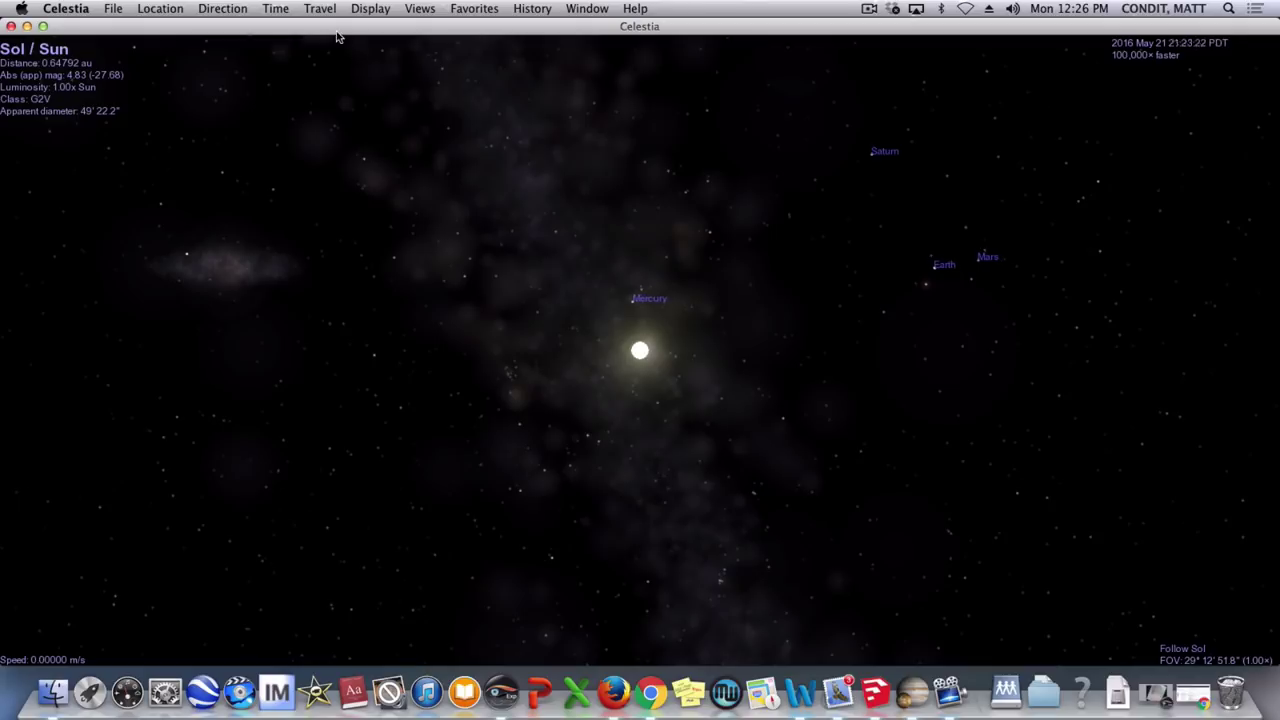
# - Turn on the planets' orbit lines around the Sun
pyautogui.click(367, 10)
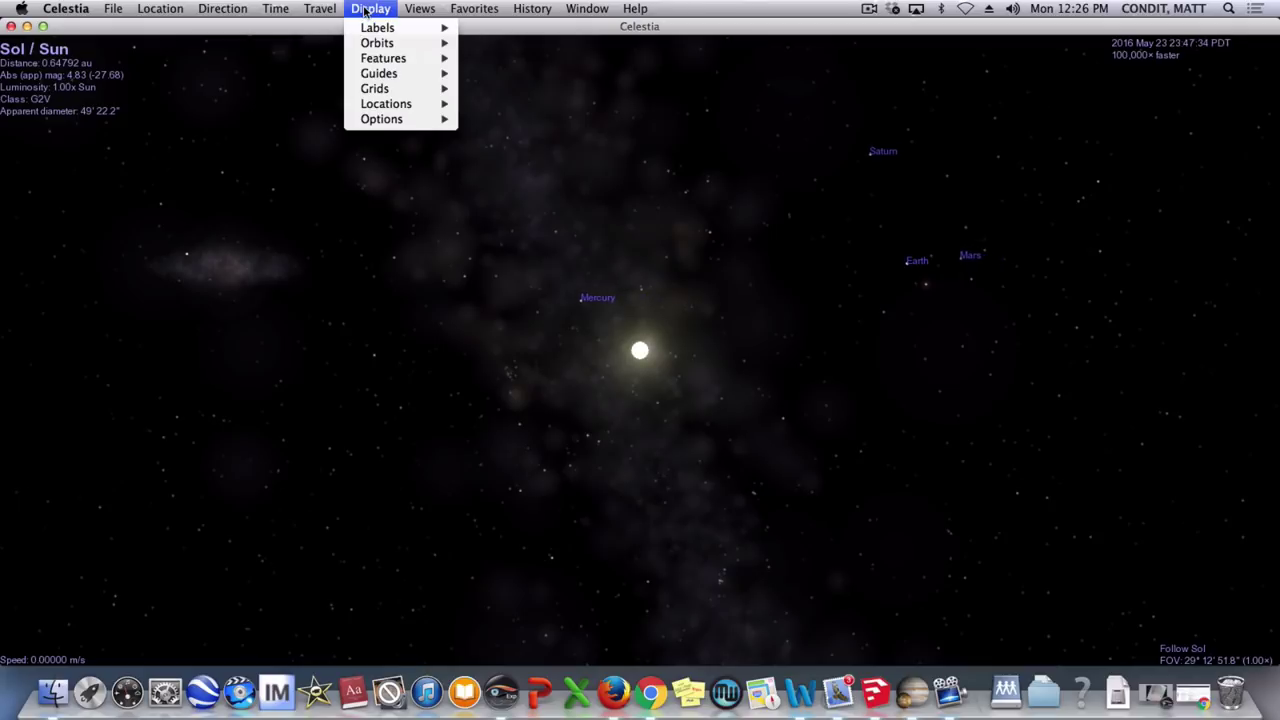
pyautogui.moveTo(366, 52)
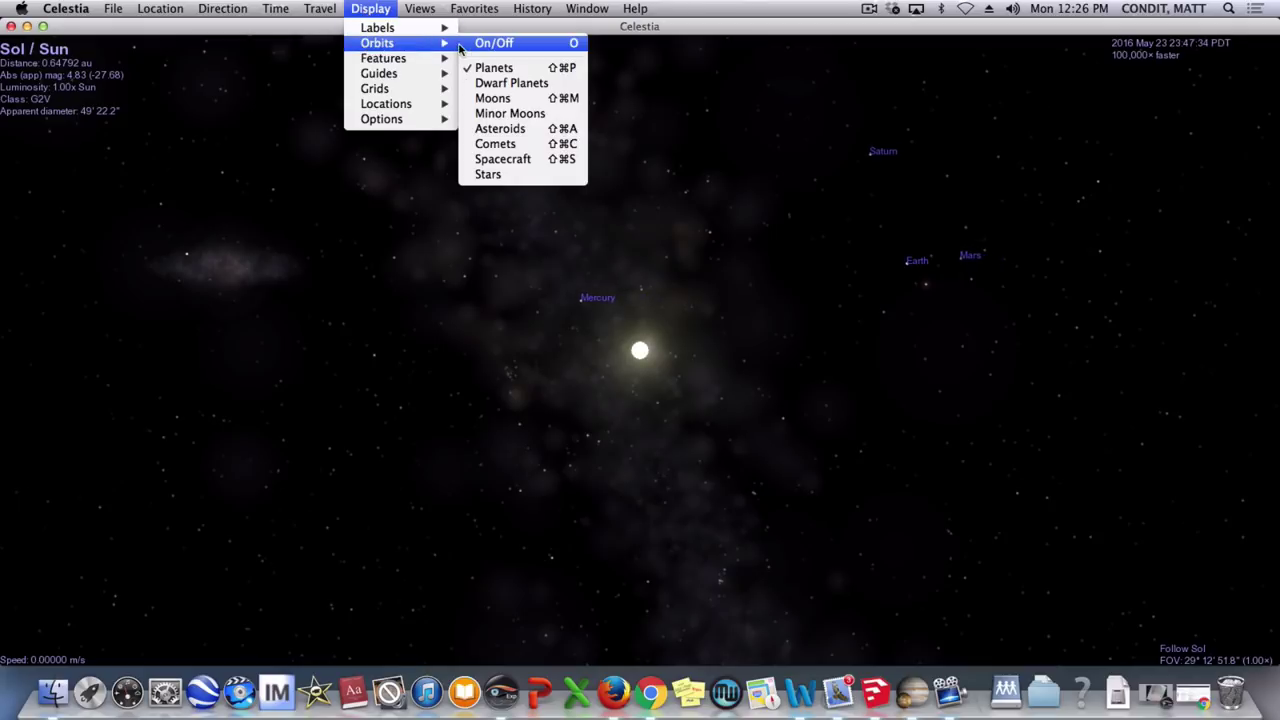
pyautogui.click(490, 43)
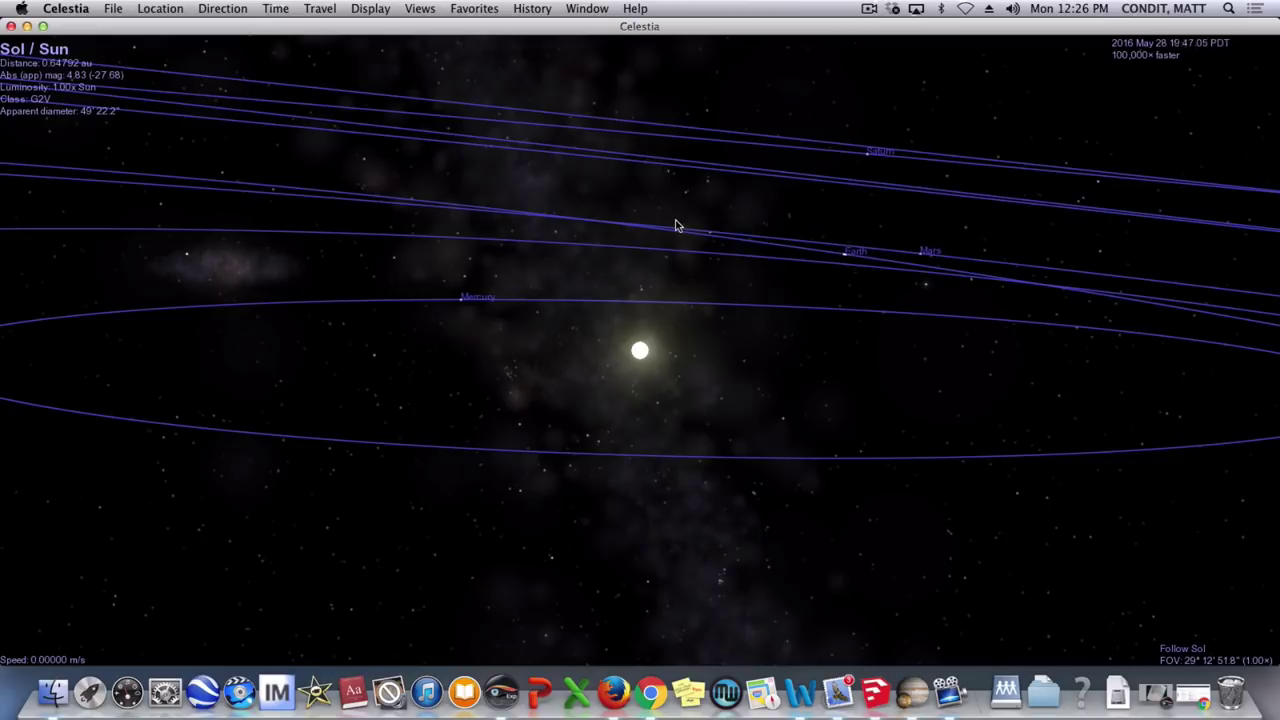
# - Look down on the inner planets' orbits from about 8.3 au with time at 1,000,000× faster
pyautogui.scroll(-3, 675, 225)
pyautogui.hotkey('shift', 'Up')
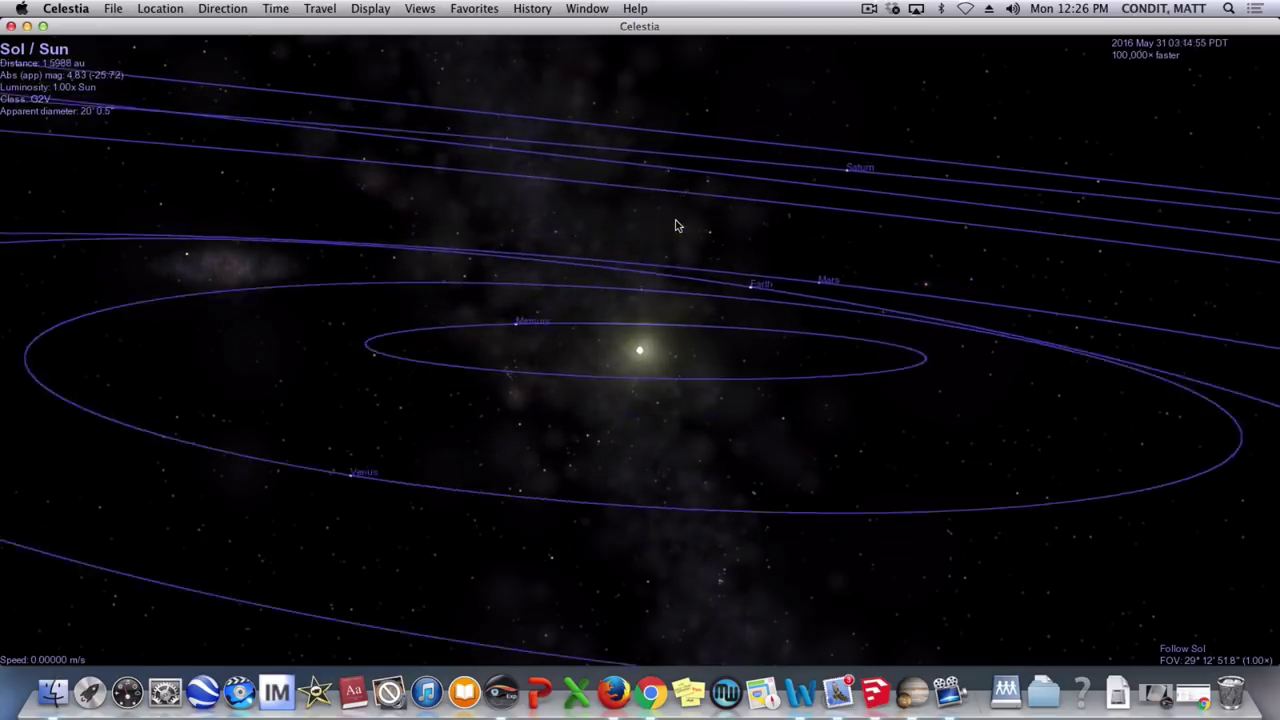
pyautogui.scroll(-2, 675, 225)
pyautogui.moveTo(675, 225); pyautogui.dragTo(705, 463, button='right')
pyautogui.scroll(-7, 705, 463)
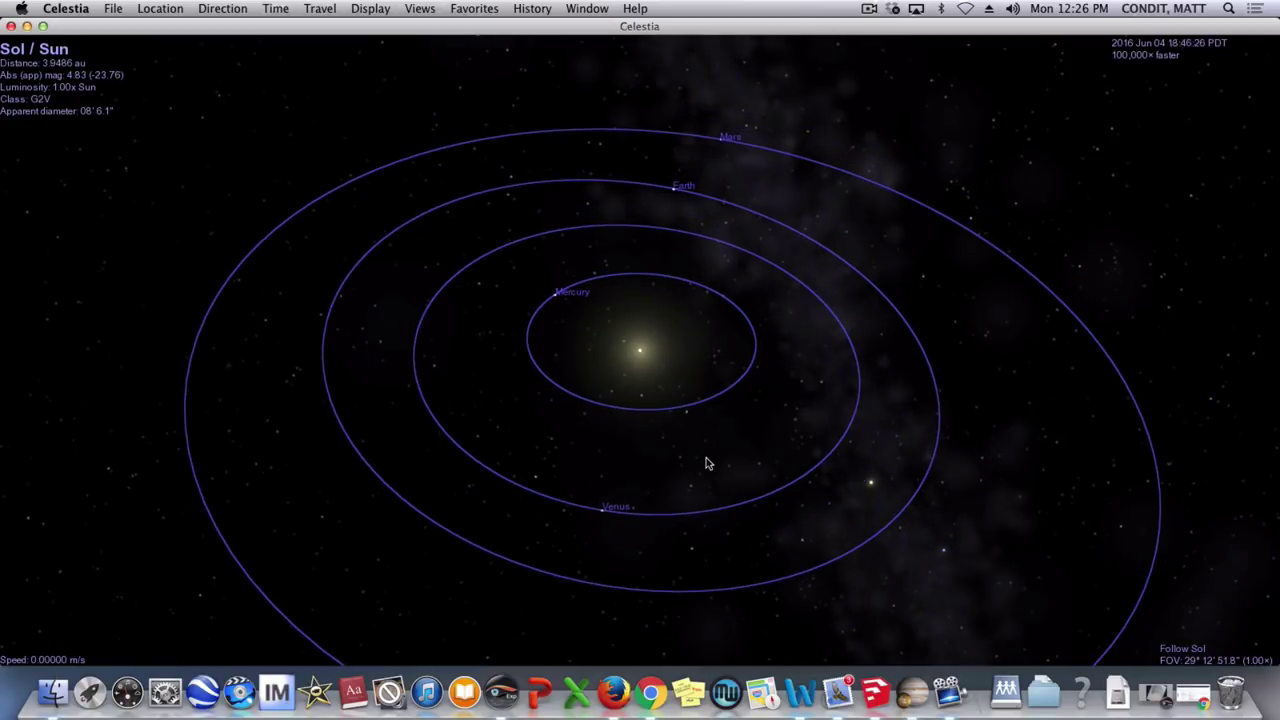
pyautogui.scroll(6, 708, 426)
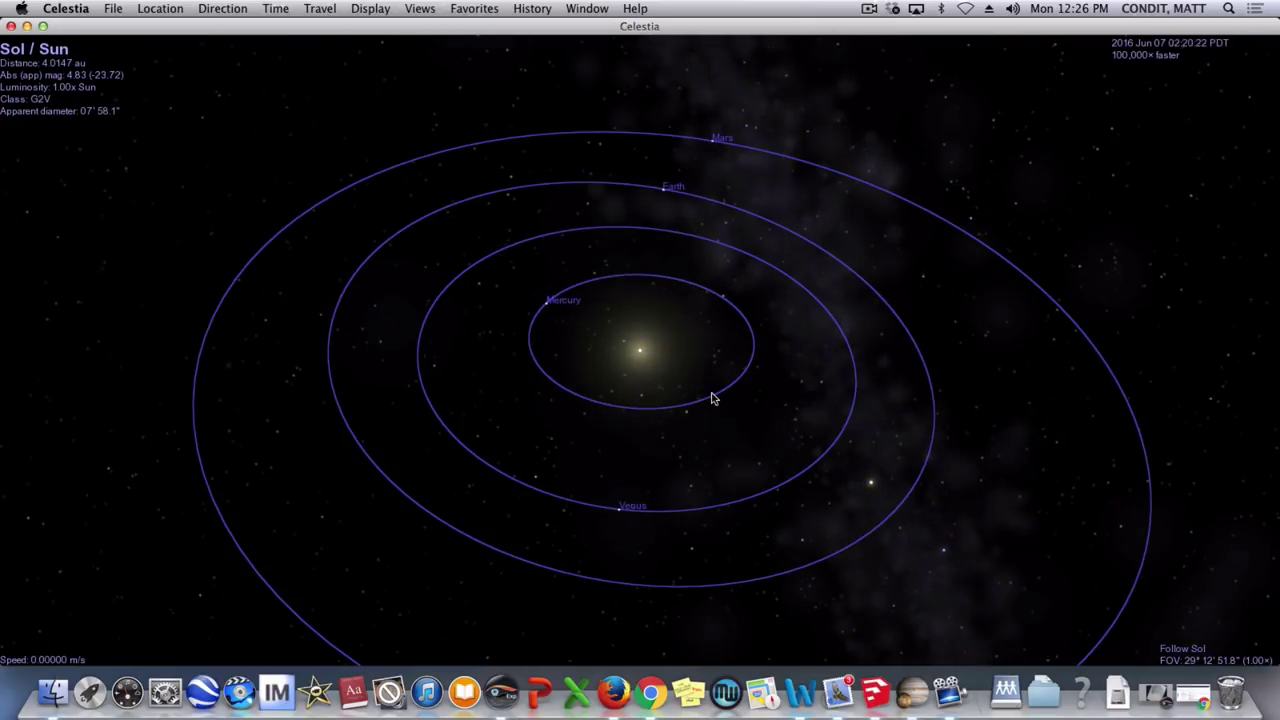
pyautogui.scroll(-2, 712, 398)
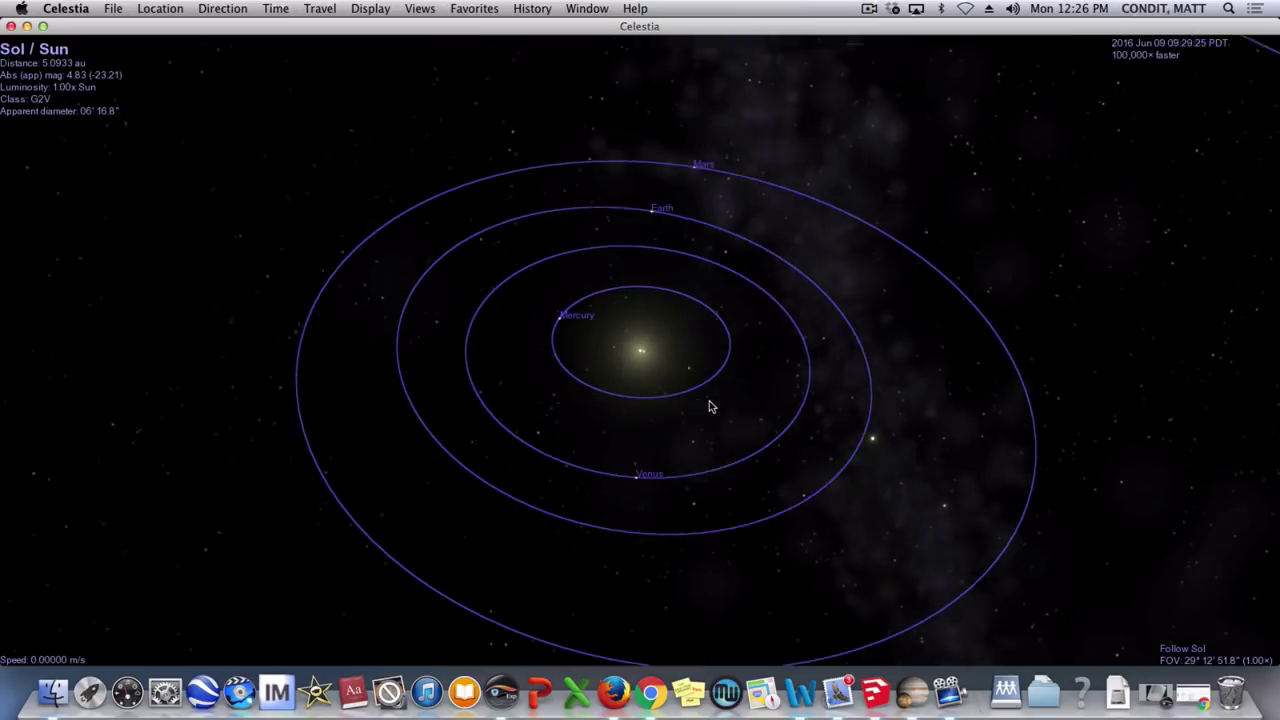
pyautogui.moveTo(710, 410); pyautogui.dragTo(711, 646, button='right')
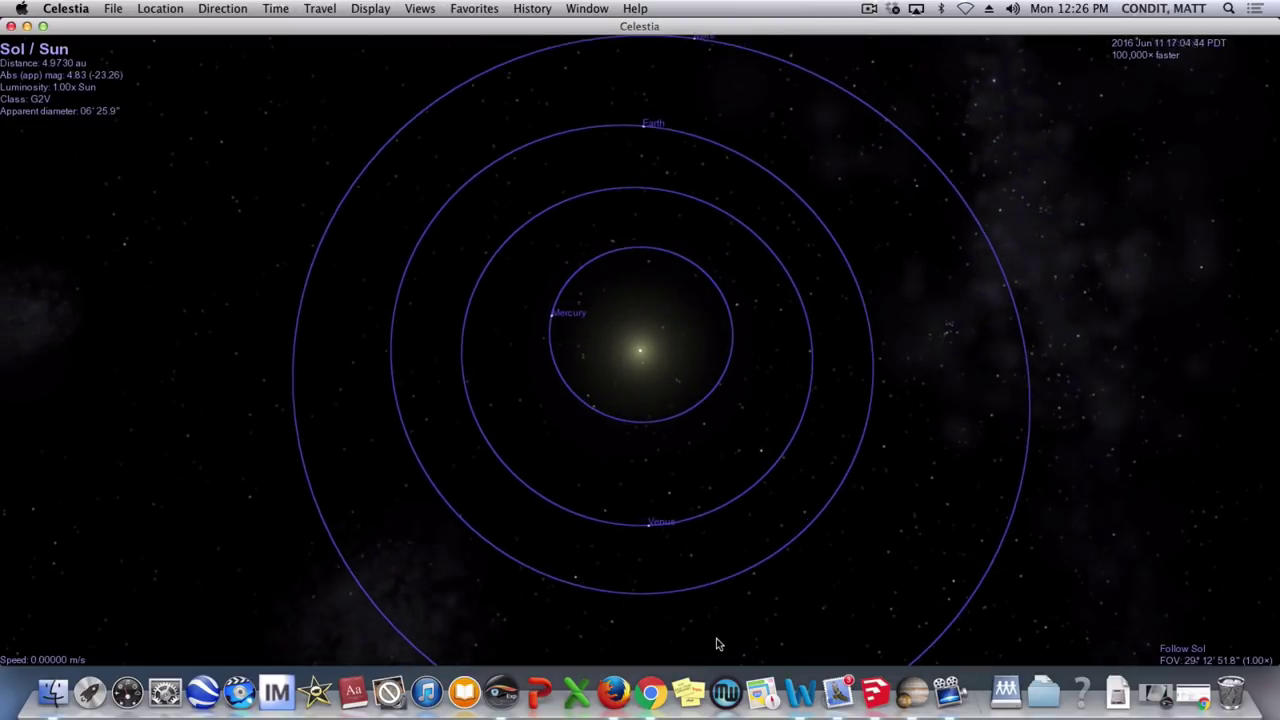
pyautogui.scroll(-4, 716, 644)
pyautogui.moveTo(814, 351); pyautogui.dragTo(800, 534, button='right')
pyautogui.press('l')
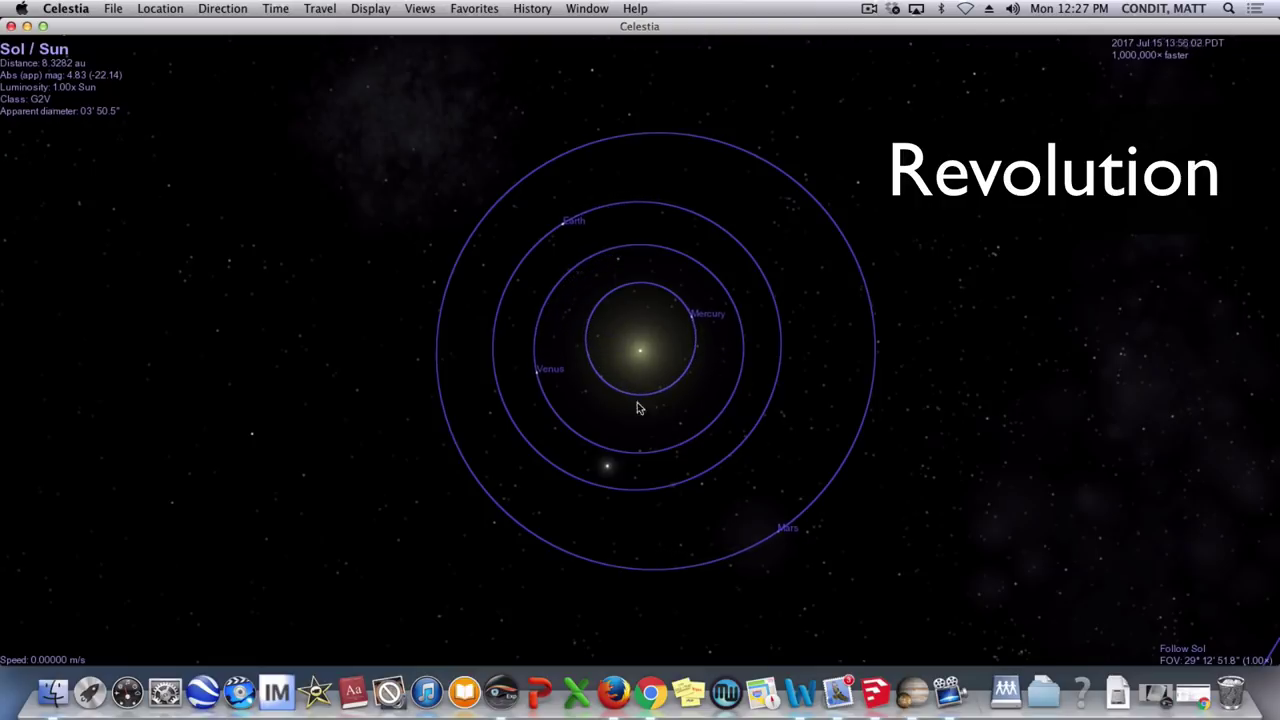
# - Orbit the view until the planetary orbits appear edge-on and level, then tilt back
pyautogui.moveTo(596, 543); pyautogui.dragTo(646, 185, button='right')
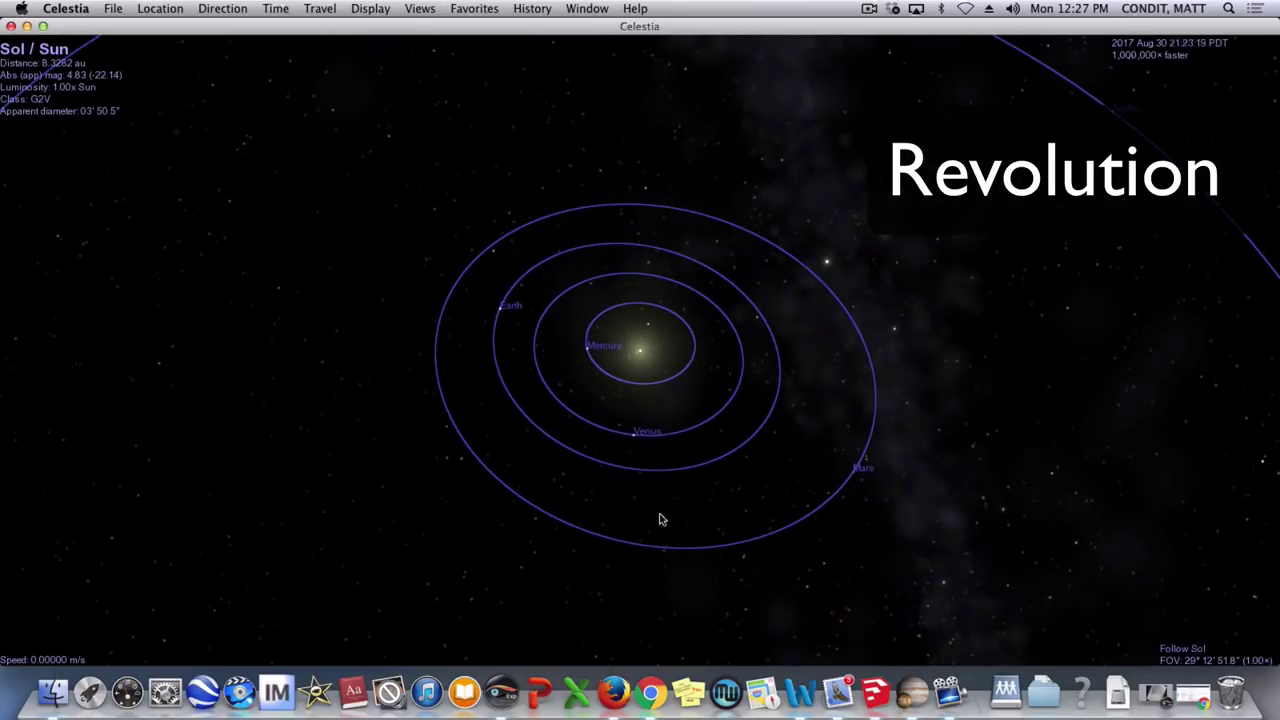
pyautogui.moveTo(663, 537); pyautogui.dragTo(634, 170, button='right')
pyautogui.moveTo(640, 431)
pyautogui.mouseDown(button='right')
pyautogui.moveTo(643, 397)
pyautogui.moveTo(645, 410)
pyautogui.mouseUp(button='right')
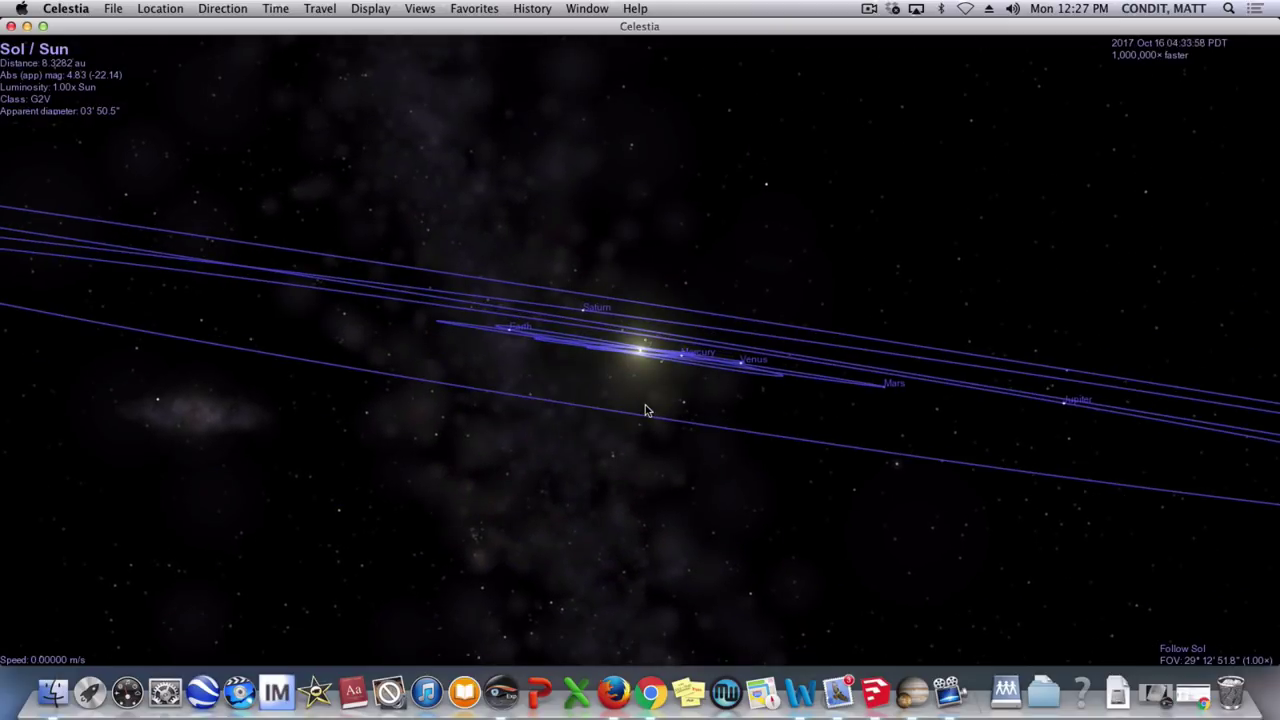
pyautogui.press('Right')
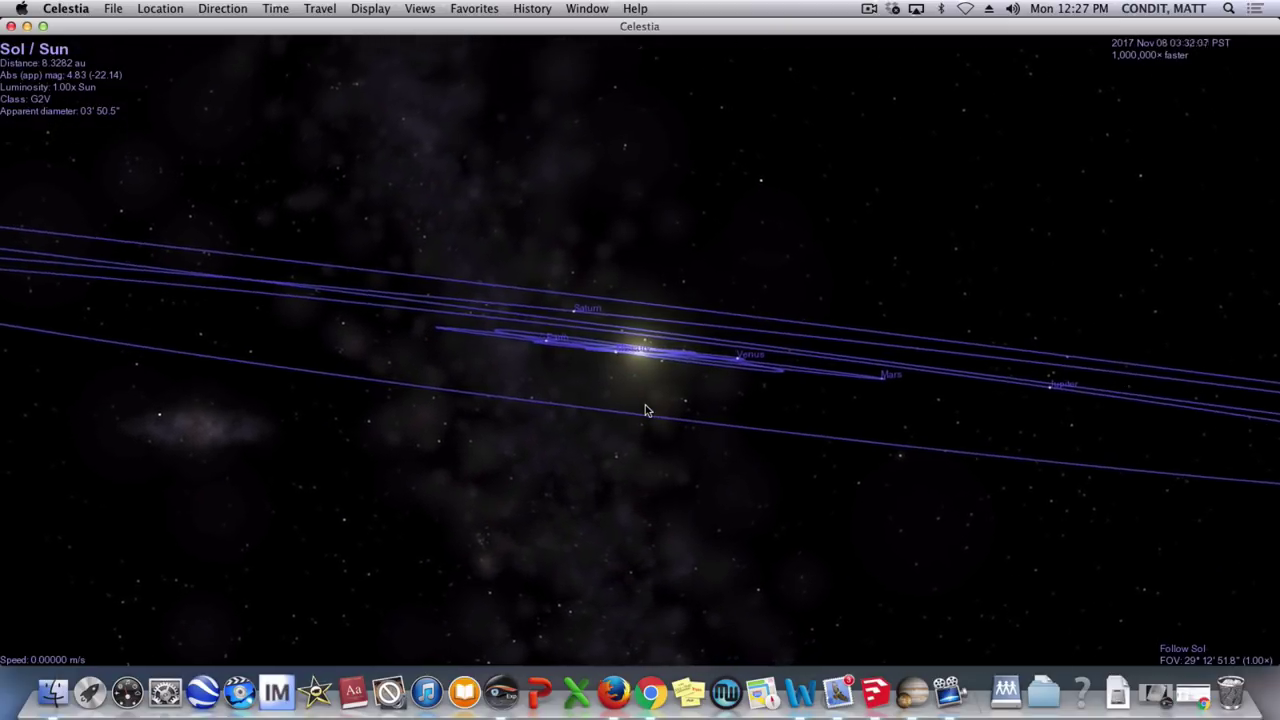
pyautogui.moveTo(649, 409); pyautogui.dragTo(686, 495, button='right')
# - Zoom out to about 214 au above the outer planets' orbits, with time 100,000,000× faster
pyautogui.scroll(-10, 686, 493)
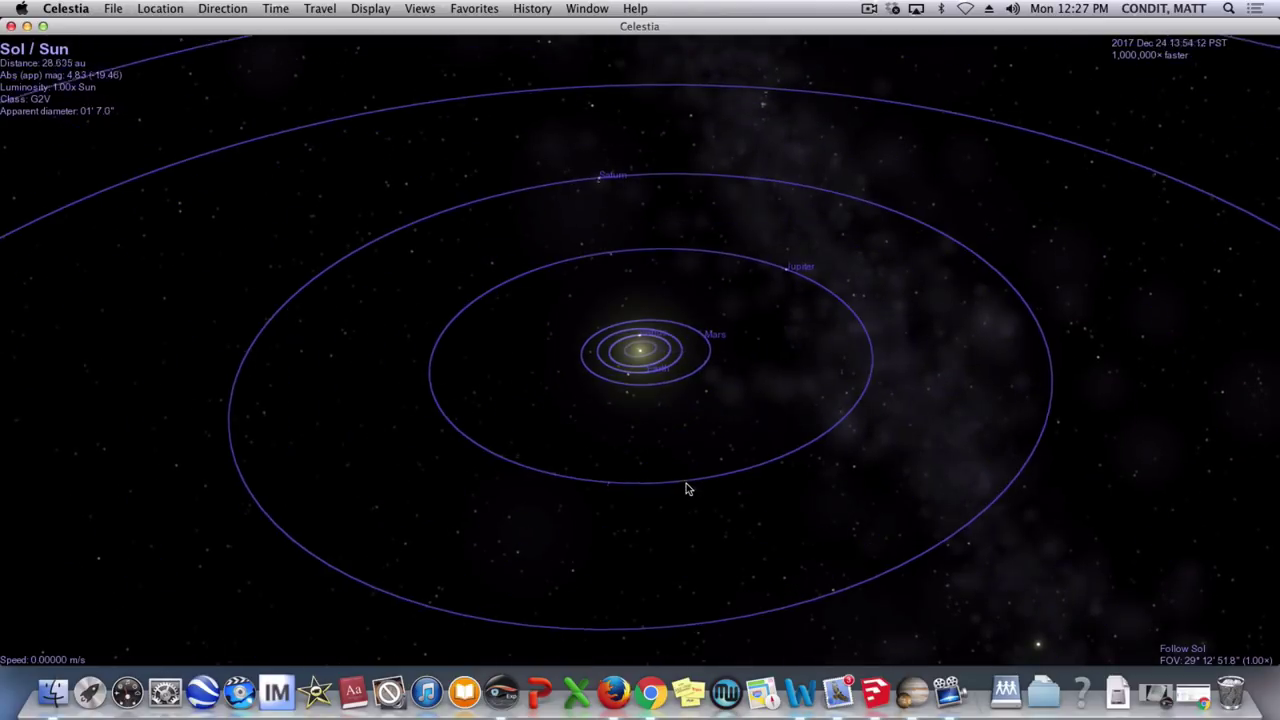
pyautogui.scroll(-8, 686, 489)
pyautogui.hotkey('shift', 'Down')
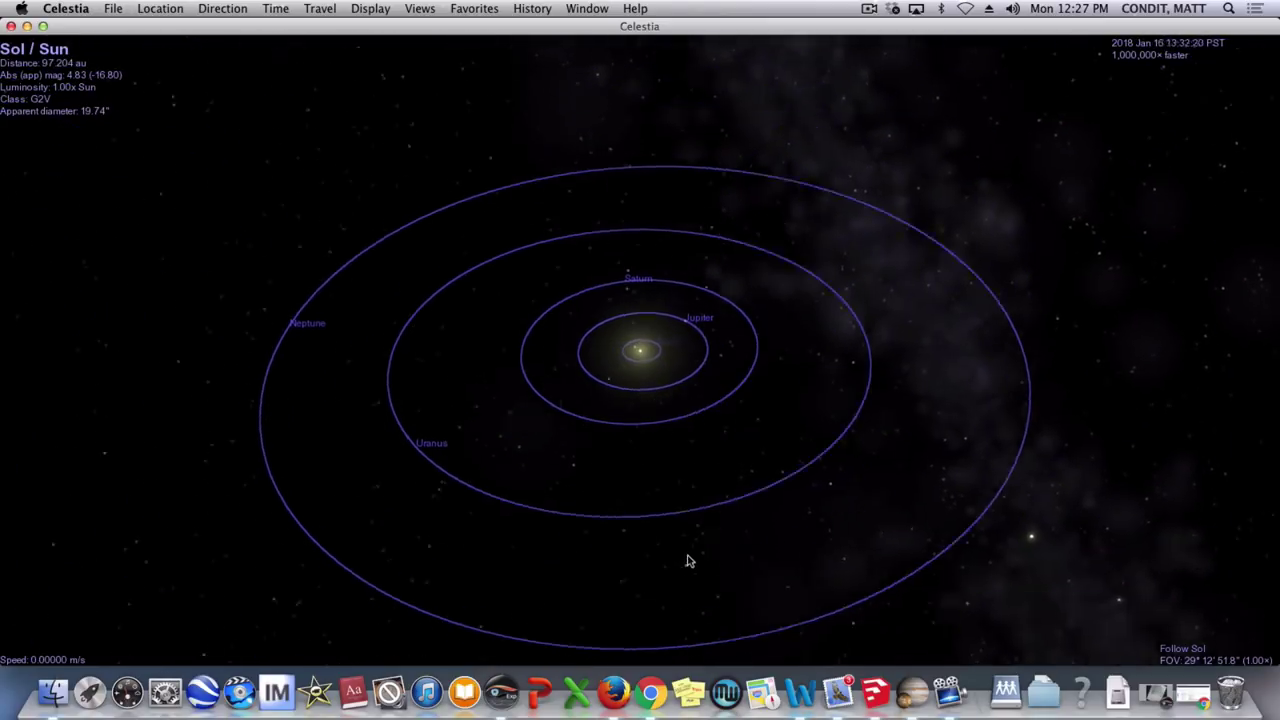
pyautogui.scroll(-8, 708, 601)
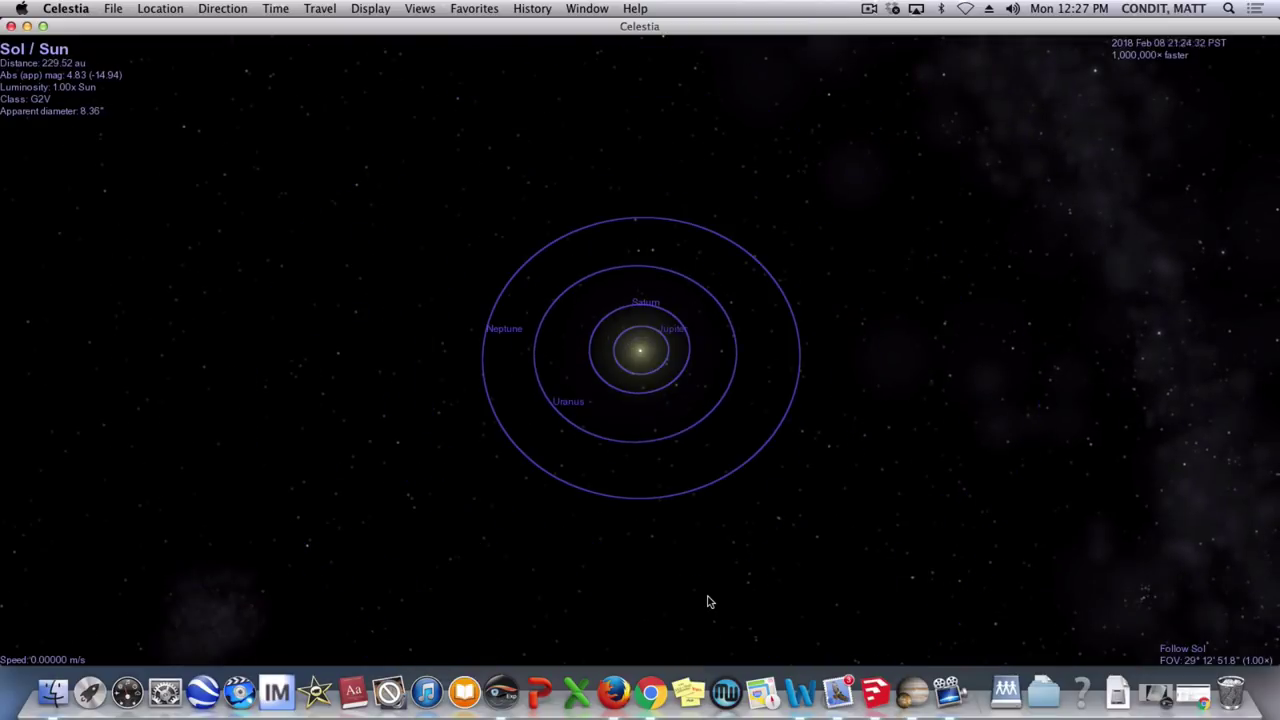
pyautogui.moveTo(695, 425); pyautogui.dragTo(686, 593, button='right')
pyautogui.press('l')
pyautogui.press('l')
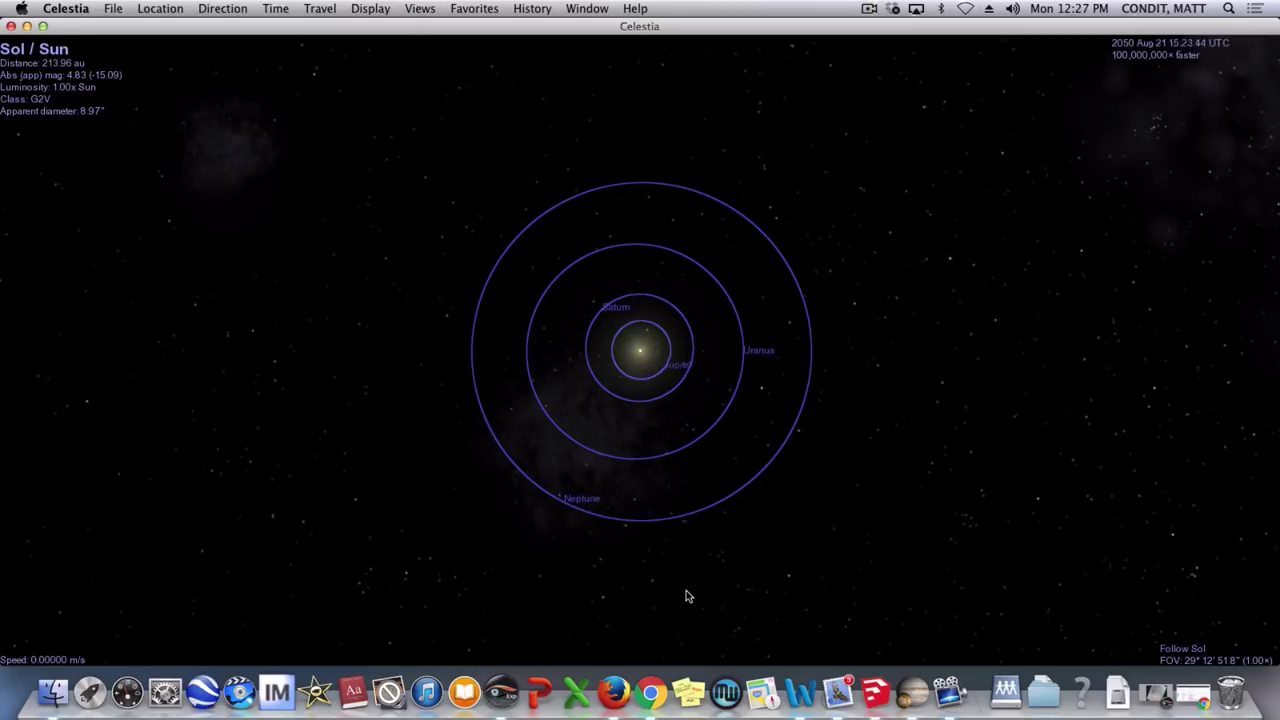
# - Slow time to 1,000,000×, tilt the orbit rings nearly edge-on, and deselect the Sun
pyautogui.press('k')
pyautogui.press('k')
pyautogui.press('k')
pyautogui.press('k')
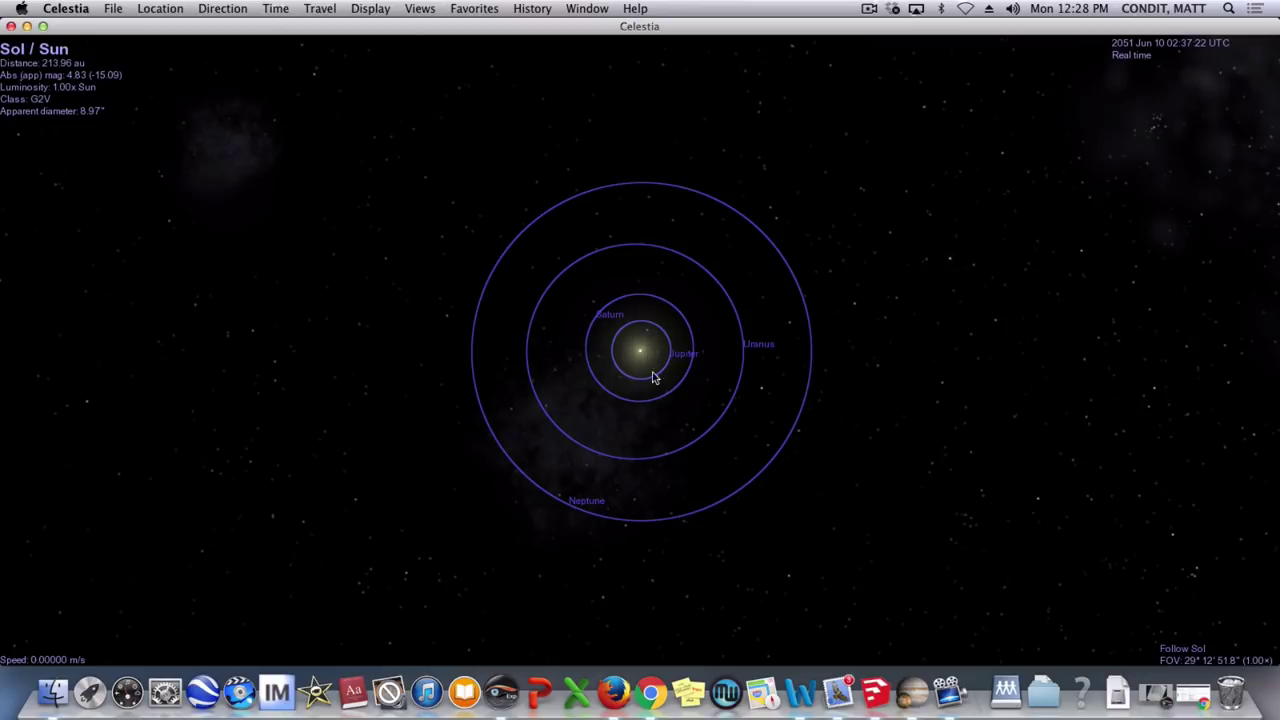
pyautogui.moveTo(660, 503); pyautogui.dragTo(666, 195, button='right')
pyautogui.moveTo(668, 489); pyautogui.dragTo(648, 390, button='right')
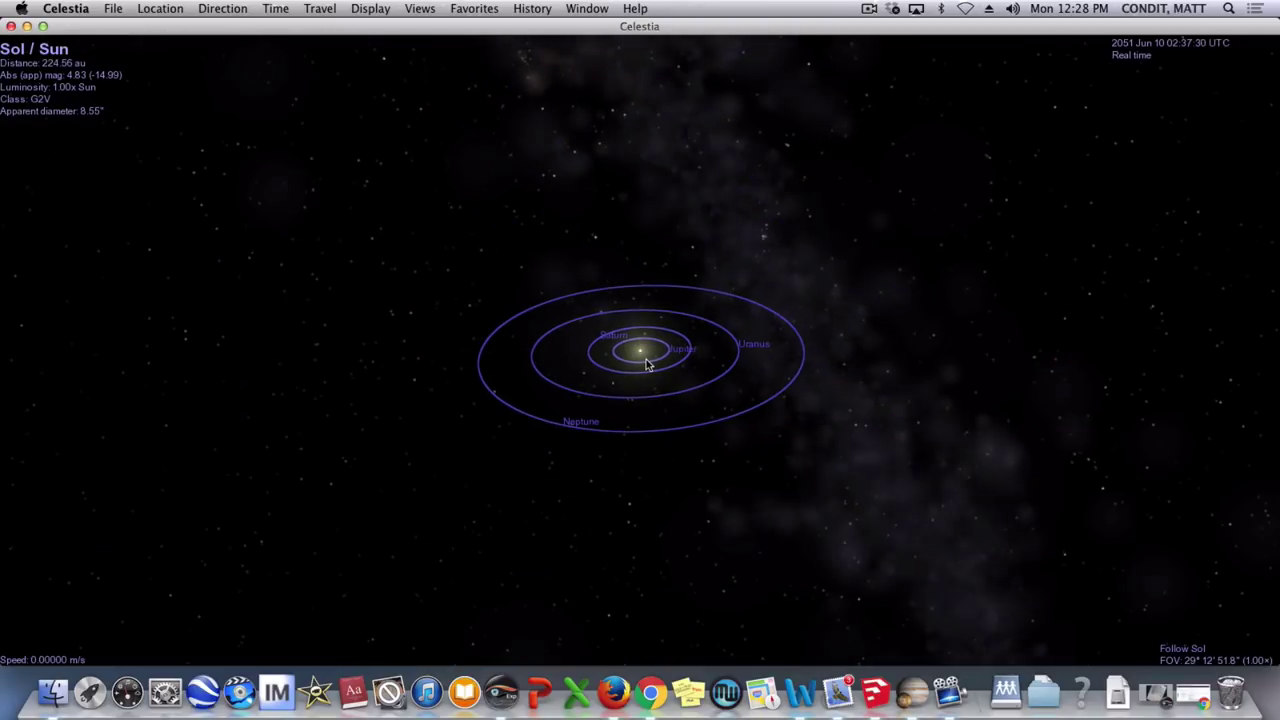
pyautogui.scroll(5, 647, 370)
pyautogui.scroll(3, 646, 365)
pyautogui.moveTo(628, 582); pyautogui.dragTo(609, 394, button='right')
pyautogui.click(610, 407)
# - Move in close to the Sun and tilt the orbital plane to a low angle
pyautogui.scroll(-4, 610, 407)
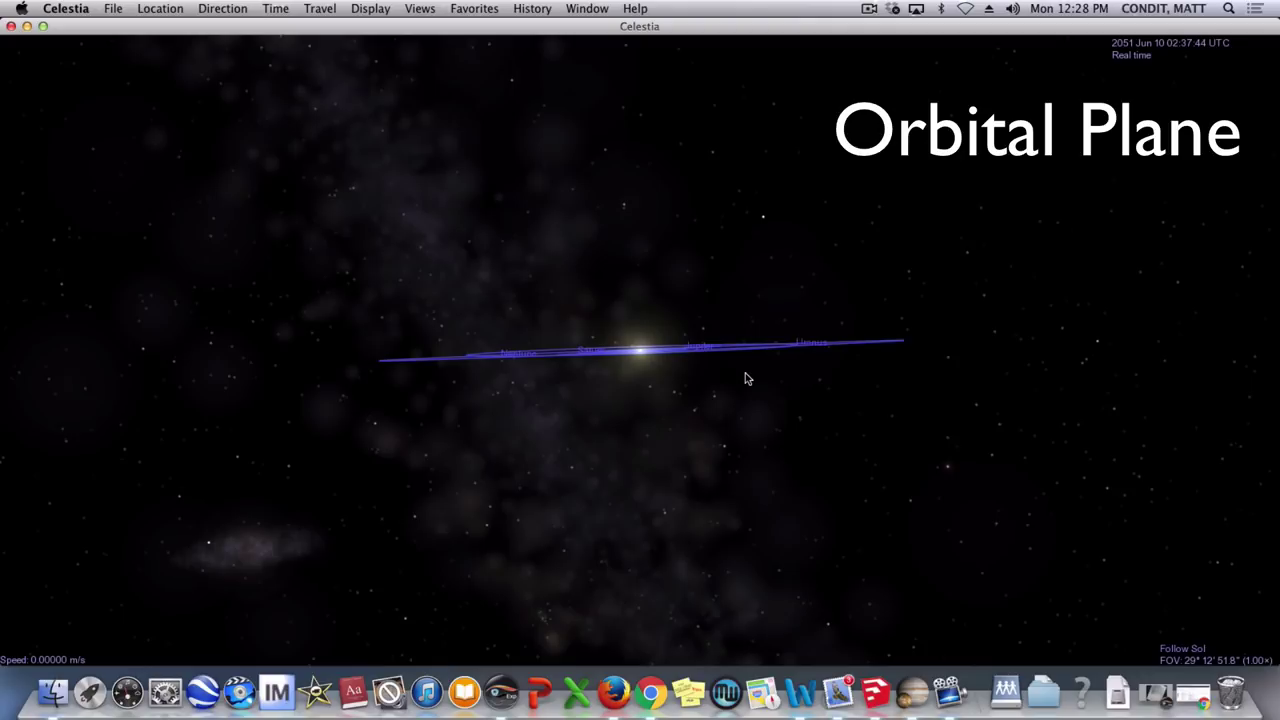
pyautogui.moveTo(746, 371); pyautogui.dragTo(720, 418, button='right')
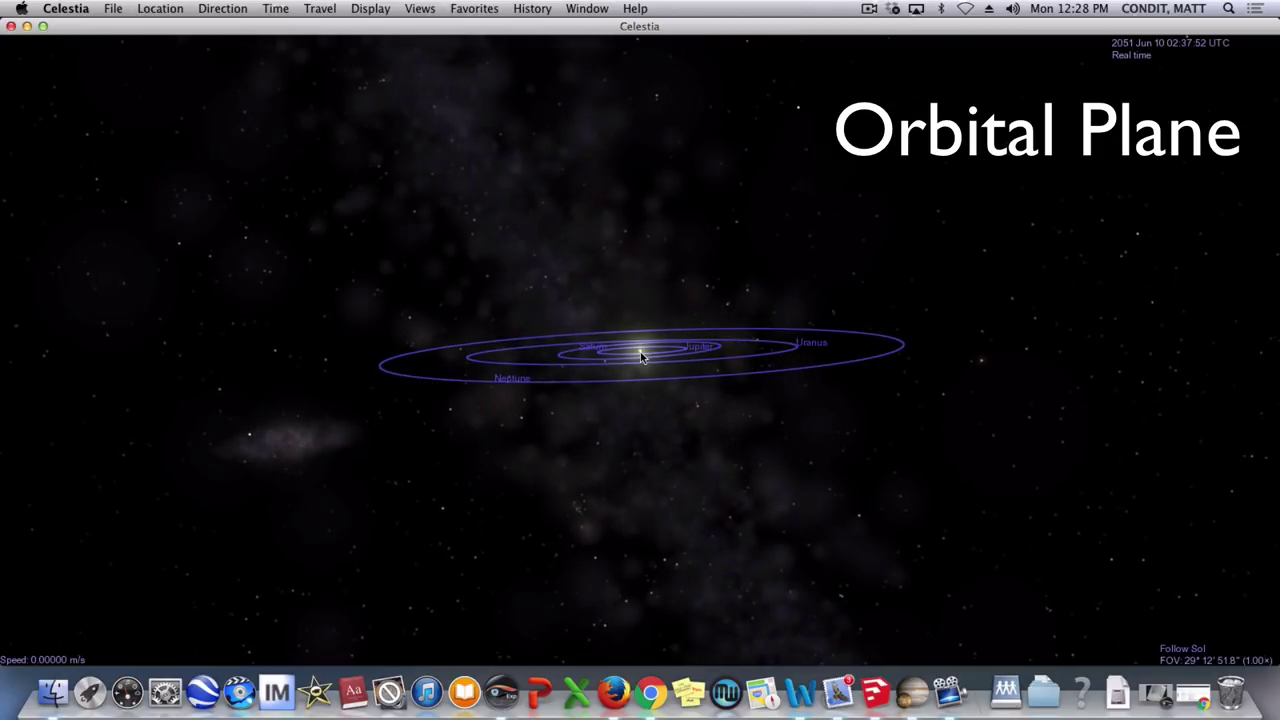
pyautogui.scroll(-2, 641, 356)
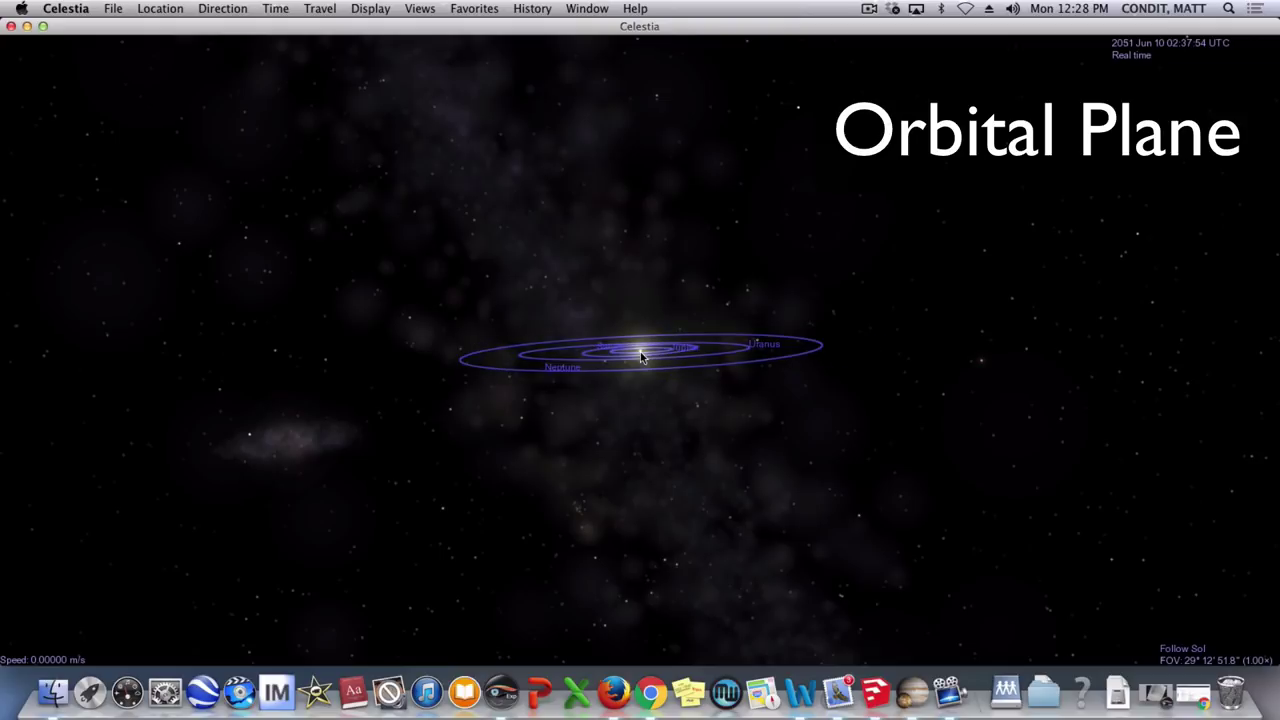
pyautogui.scroll(5, 641, 356)
pyautogui.scroll(5, 641, 356)
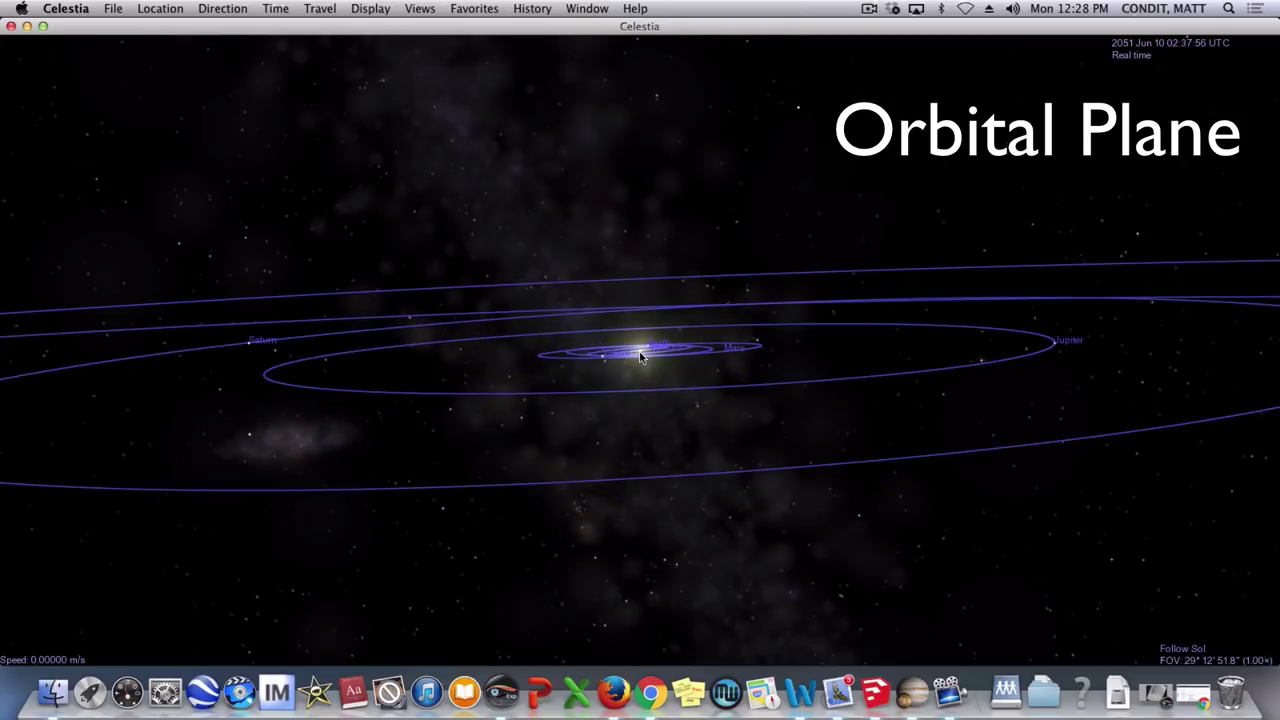
pyautogui.scroll(4, 641, 356)
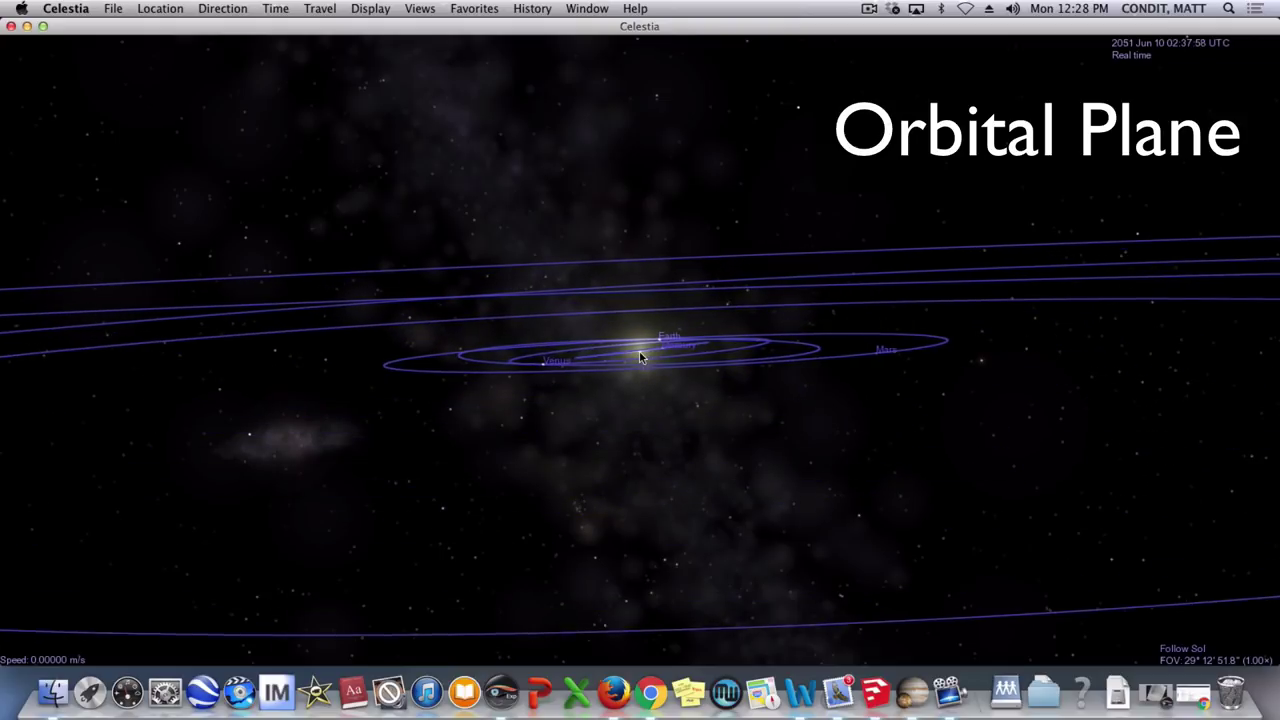
pyautogui.scroll(5, 641, 356)
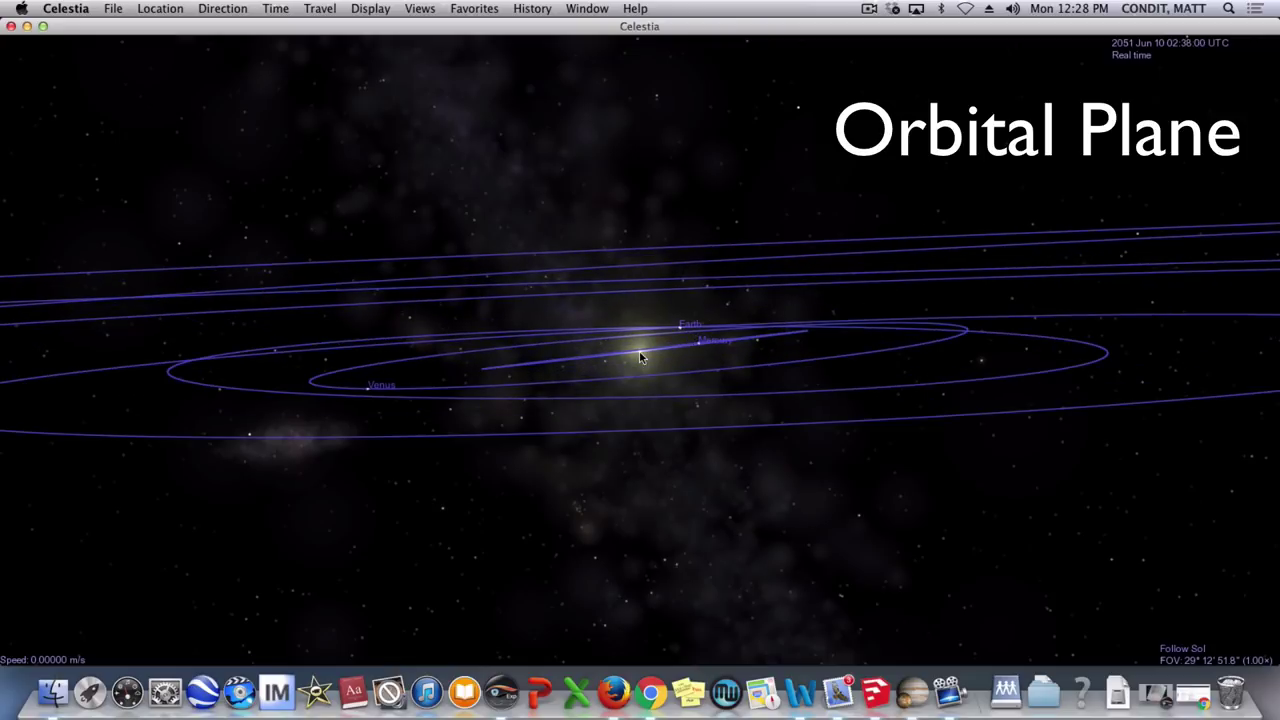
pyautogui.moveTo(755, 398); pyautogui.dragTo(840, 347, button='right')
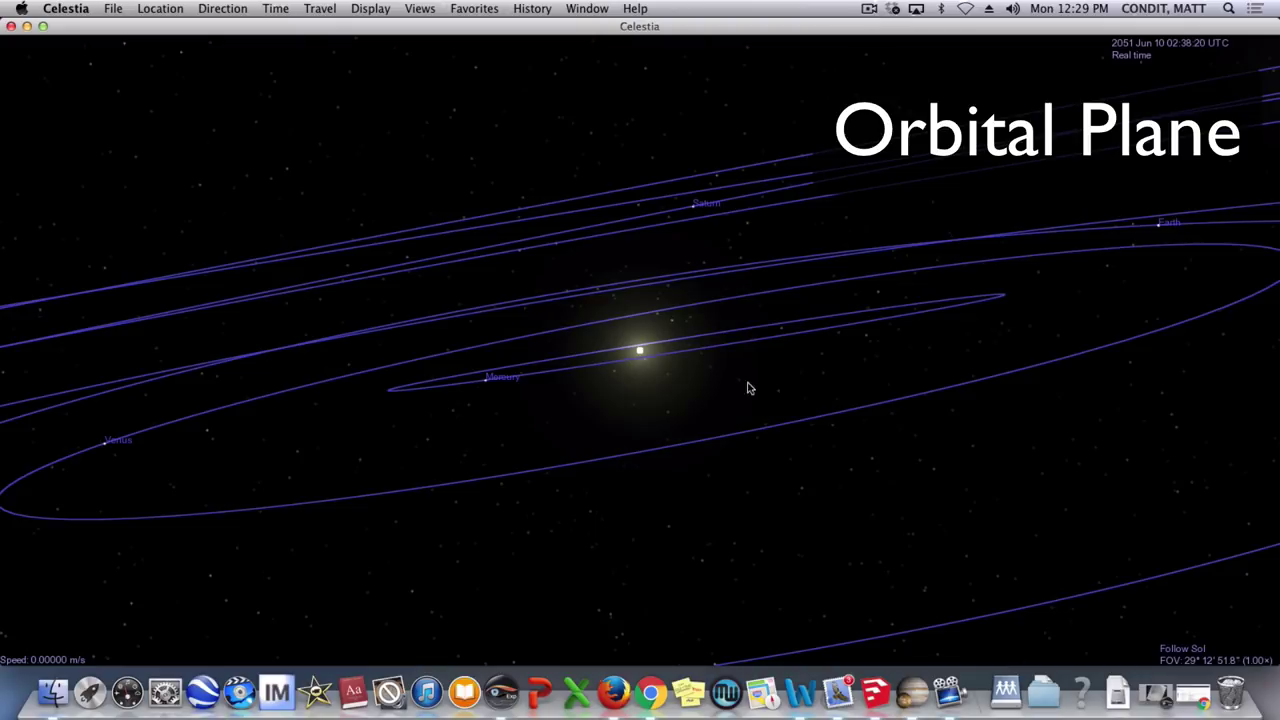
# - Show all orbits out to Neptune edge-on, then bring Earth into close-up view
pyautogui.scroll(-10, 727, 432)
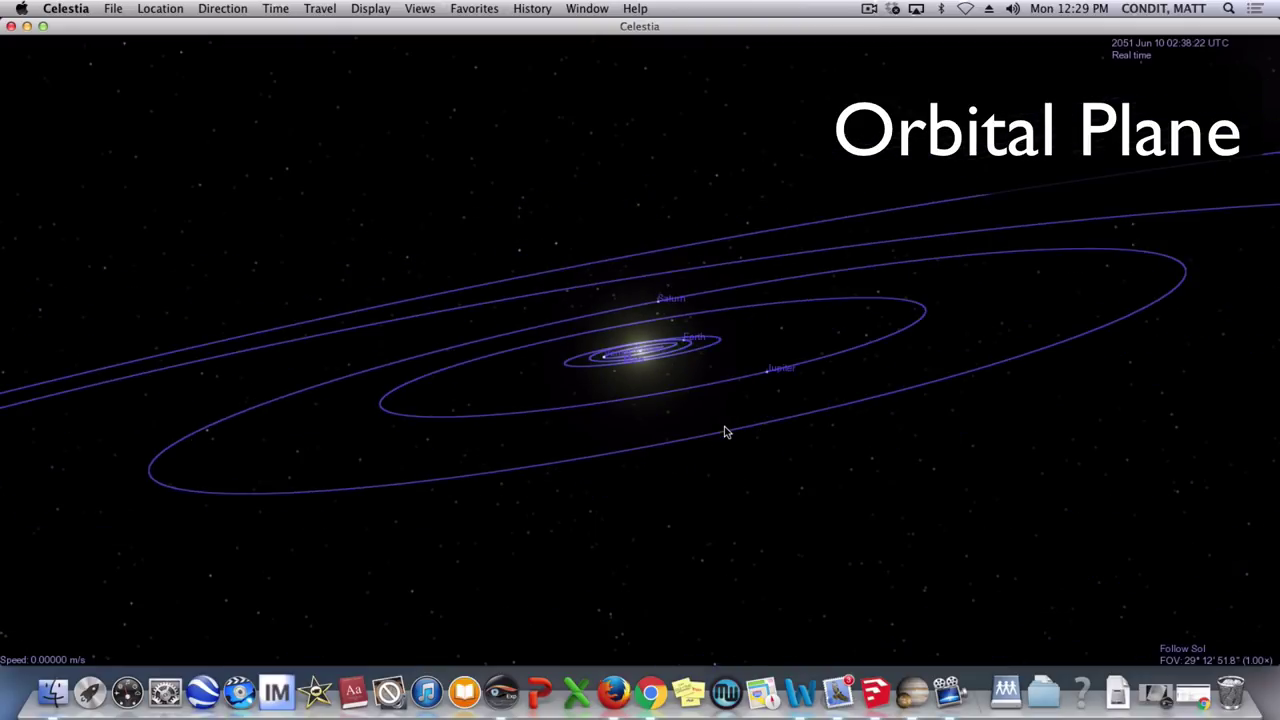
pyautogui.scroll(-3, 727, 432)
pyautogui.moveTo(615, 450); pyautogui.dragTo(605, 416)
pyautogui.moveTo(604, 416); pyautogui.dragTo(632, 438, button='right')
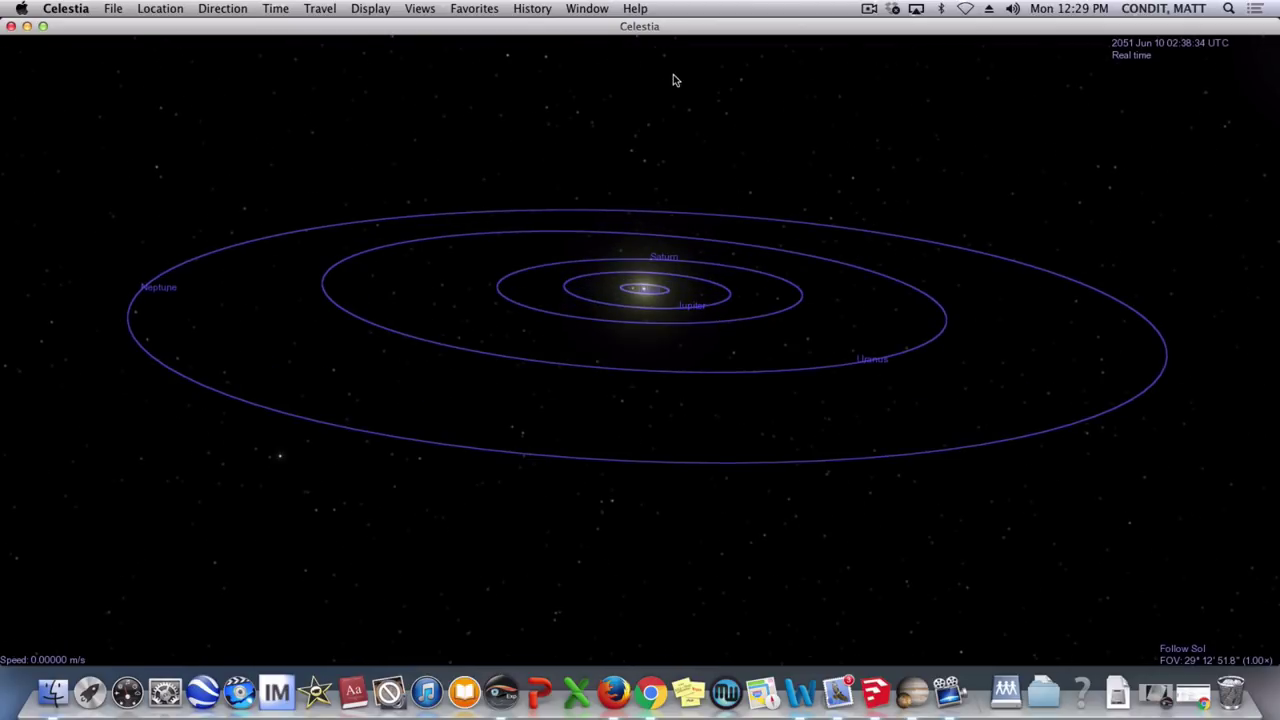
pyautogui.click(869, 9)
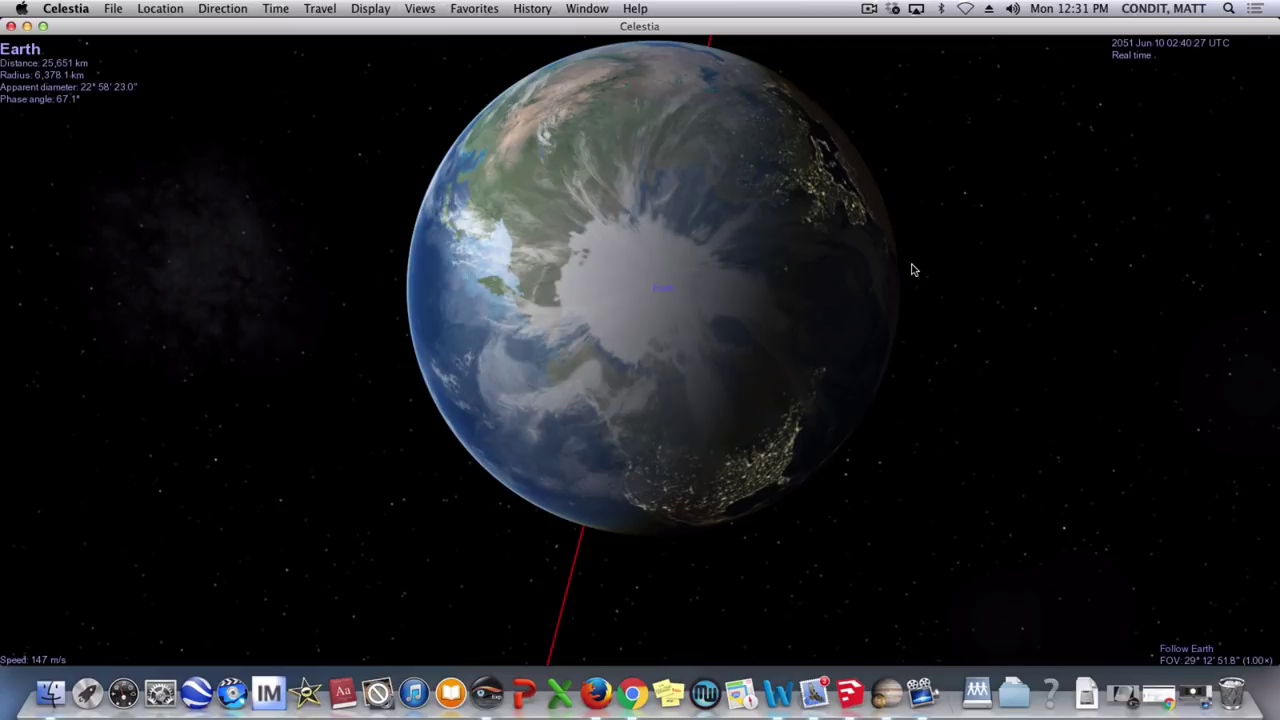
# - Raise the time rate to 1,000× faster so Earth visibly rotates
pyautogui.press('l')
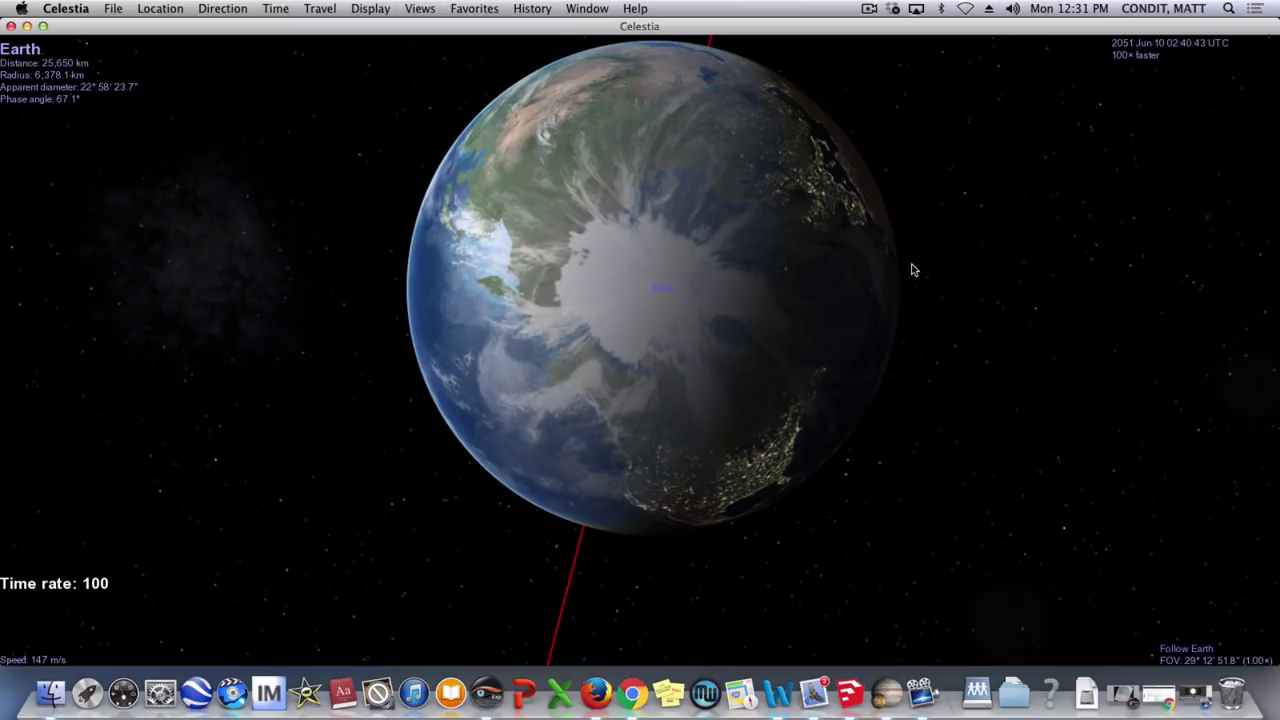
pyautogui.press('l')
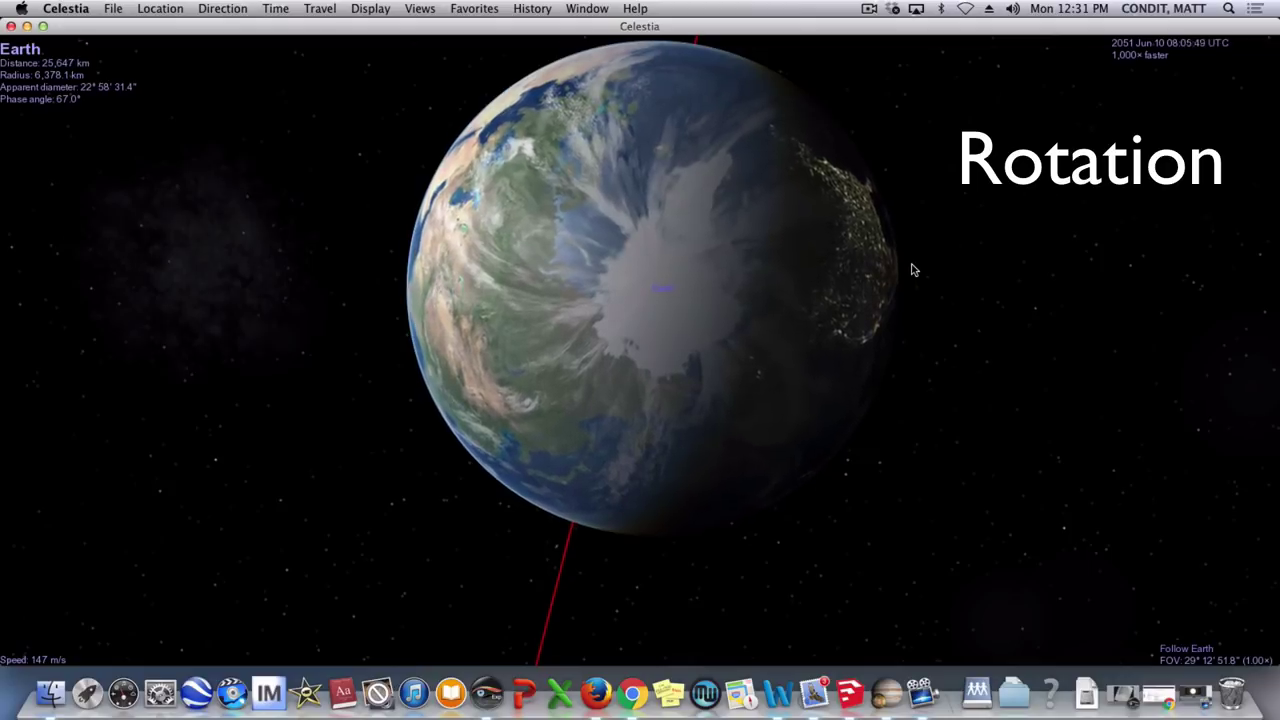
# - Step the time rate up to 10,000,000× to watch Earth spin, then back down to real time
pyautogui.press('l')
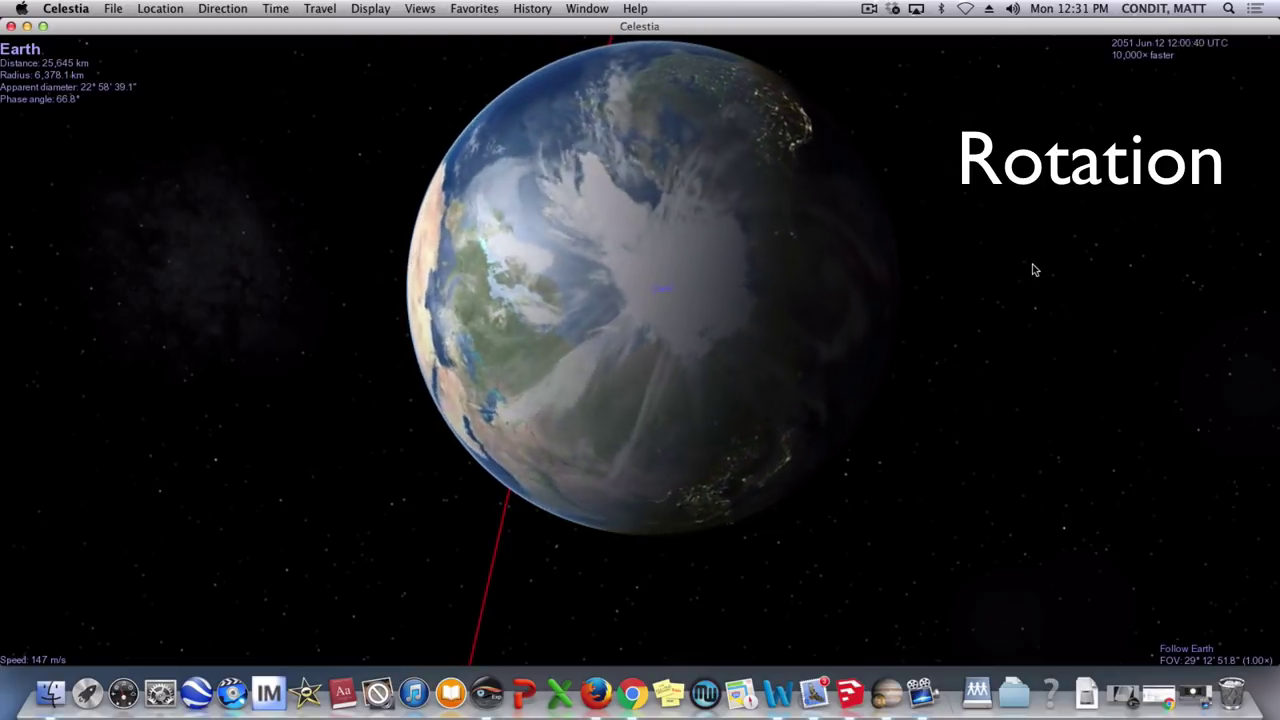
pyautogui.press('l')
pyautogui.press('l')
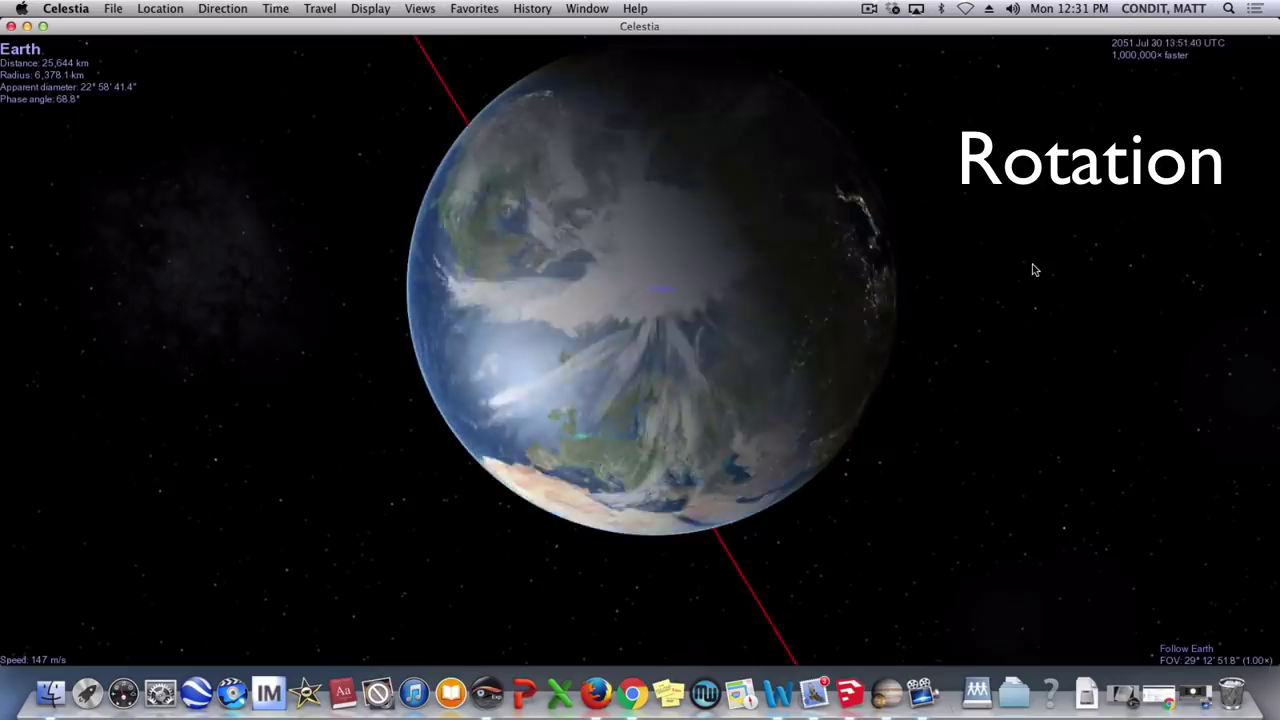
pyautogui.press('l')
pyautogui.press('k')
pyautogui.press('k')
pyautogui.press('k')
pyautogui.press('k')
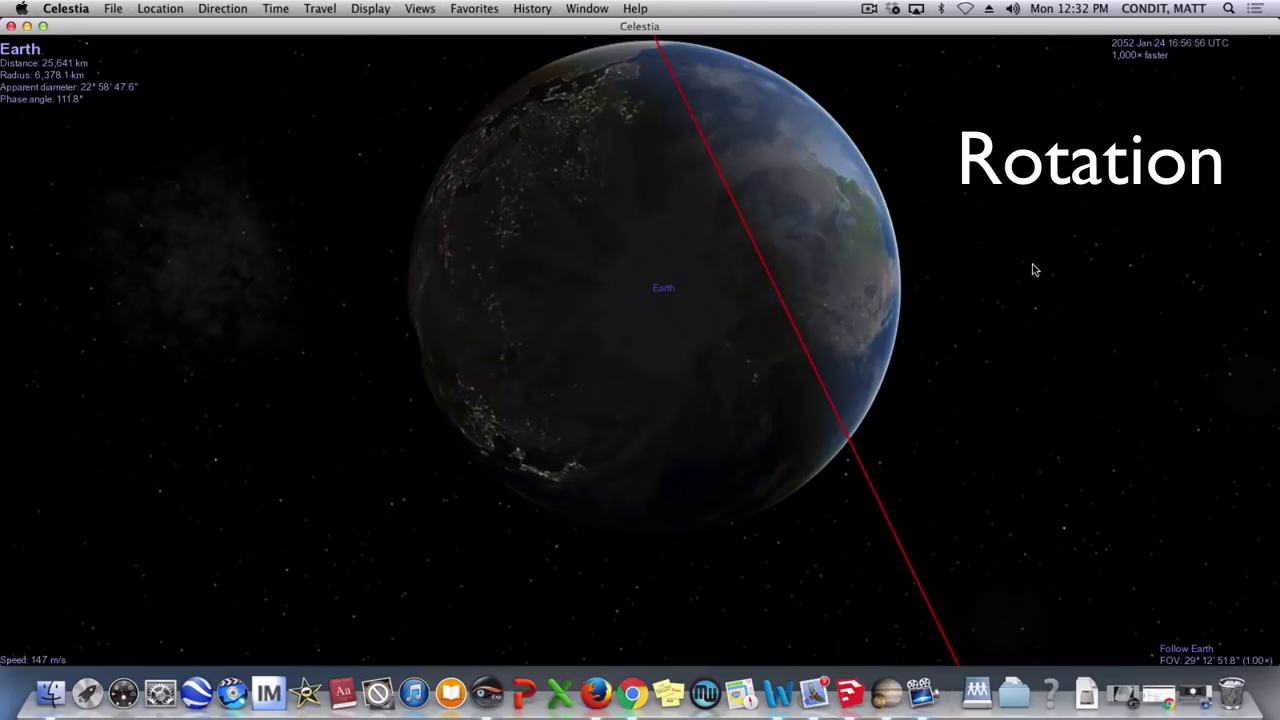
pyautogui.press('l')
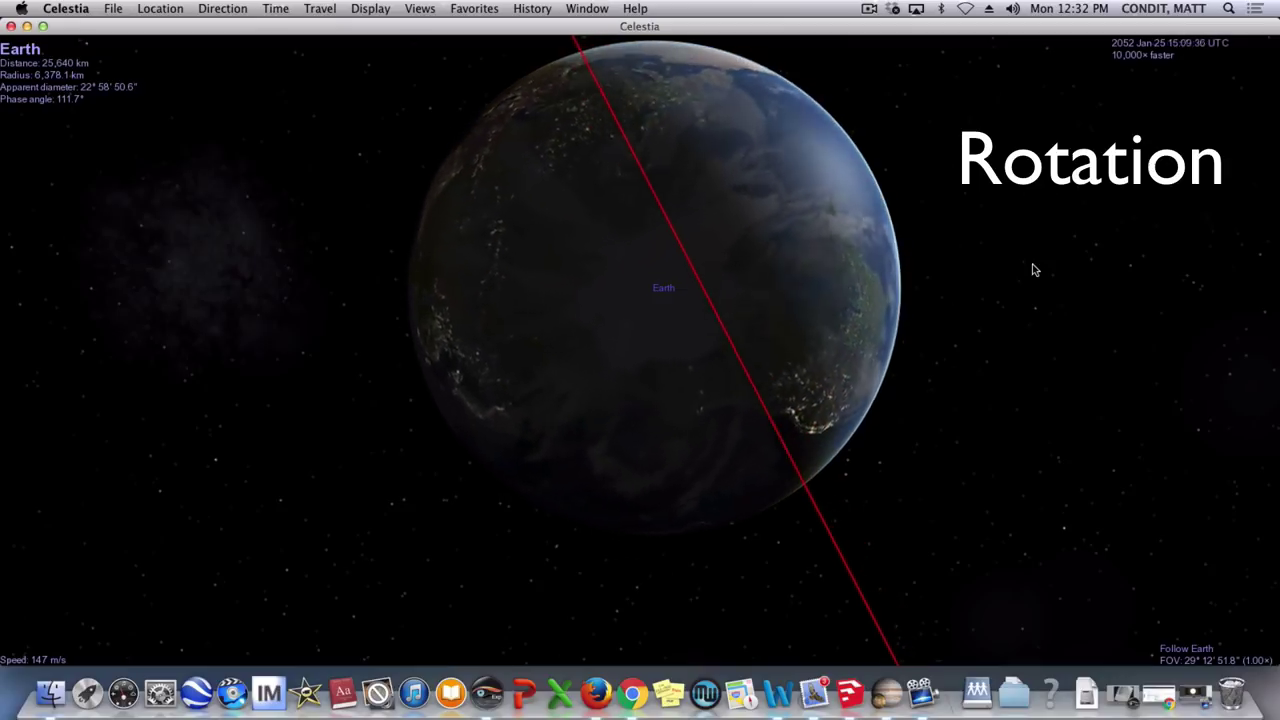
pyautogui.press('l')
pyautogui.press('l')
pyautogui.press('l')
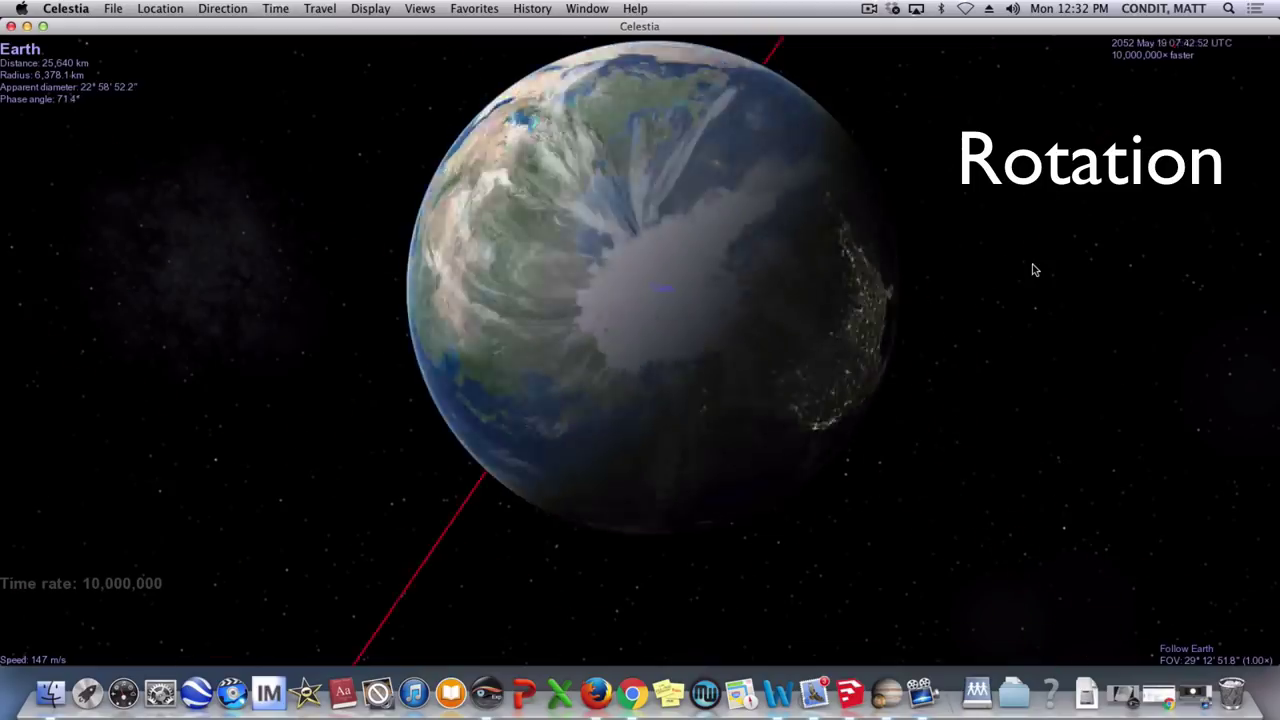
pyautogui.press('k')
pyautogui.press('k')
pyautogui.press('k')
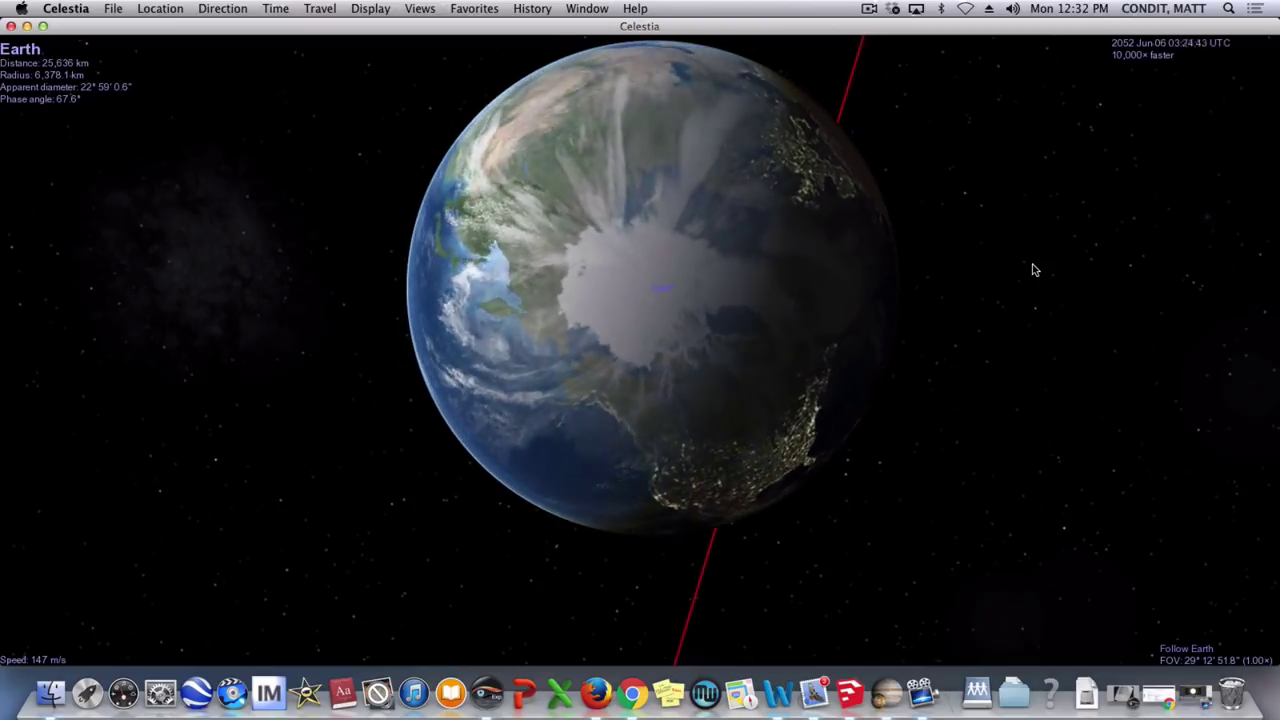
pyautogui.press('k')
pyautogui.press('k')
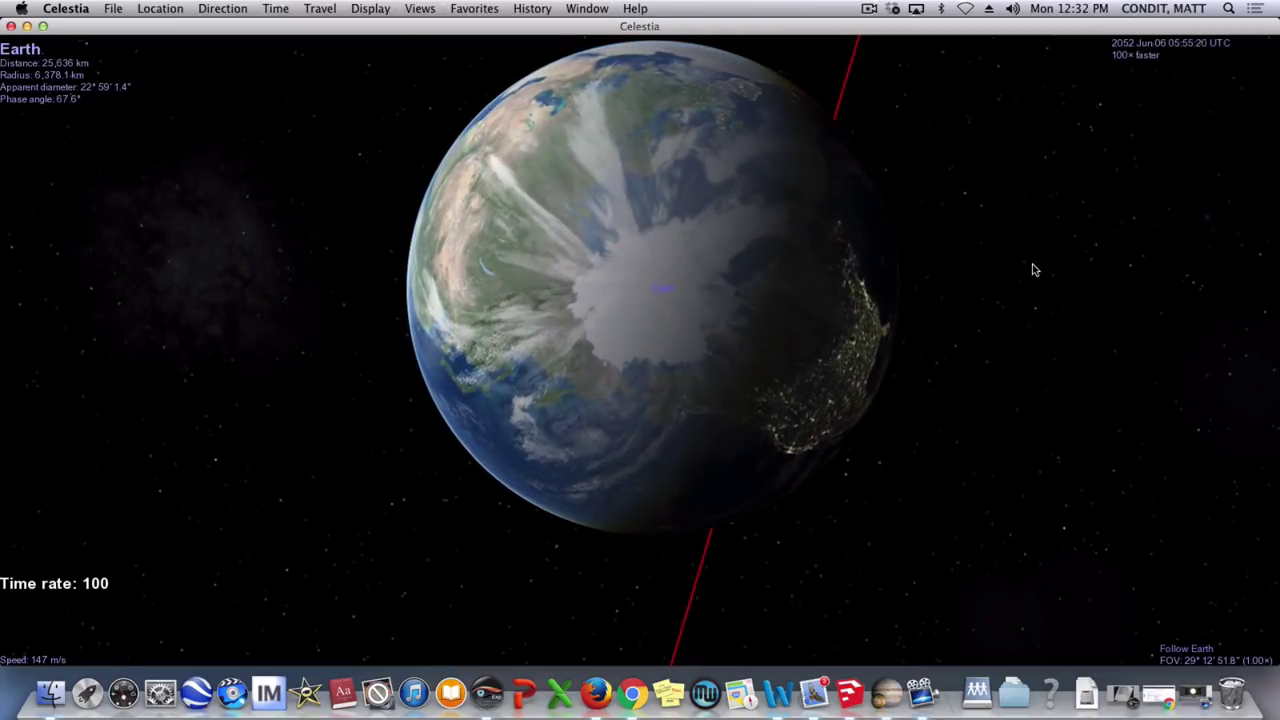
pyautogui.press('k')
pyautogui.press('k')
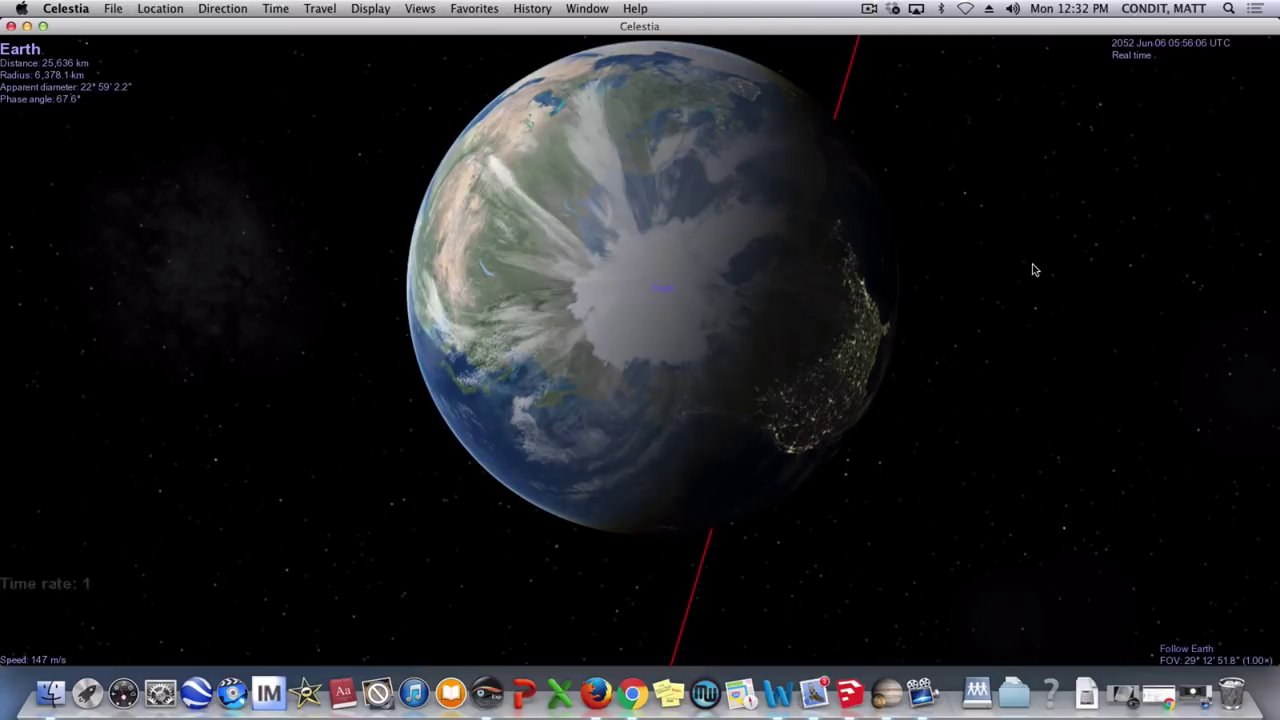
# - Enable the Moons orbit display alongside the planets' orbits
pyautogui.click(368, 10)
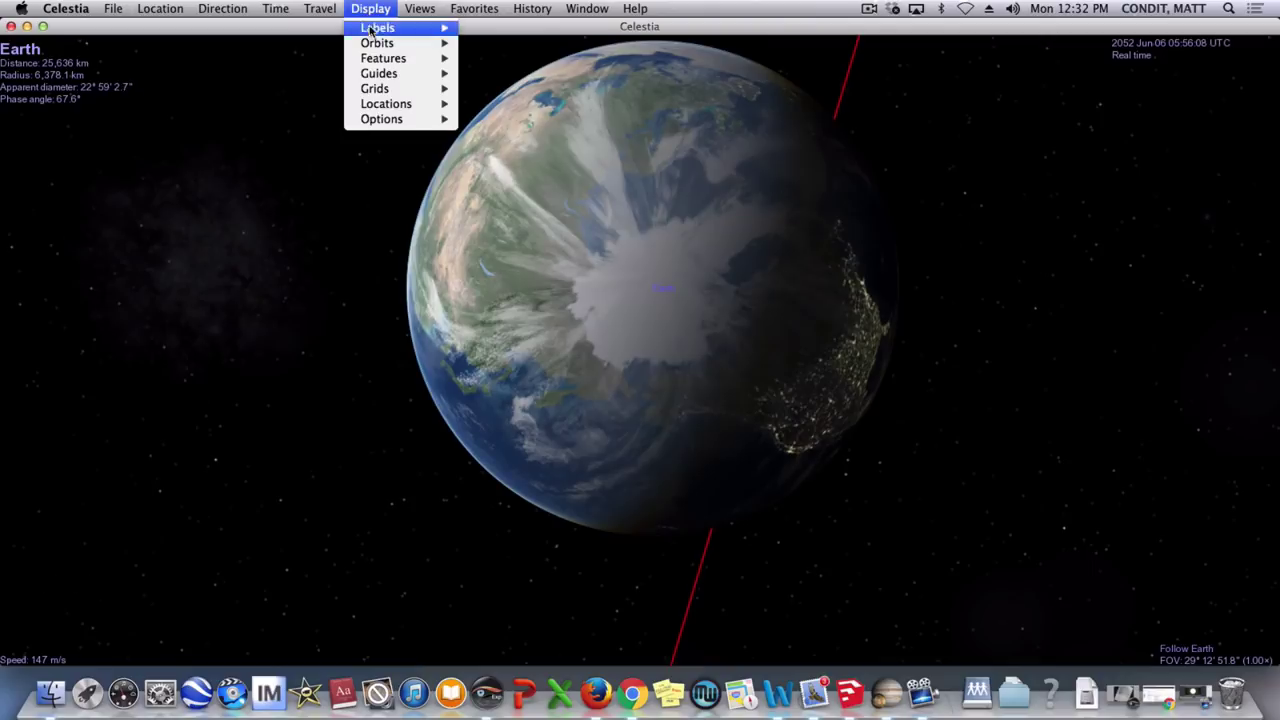
pyautogui.moveTo(374, 44)
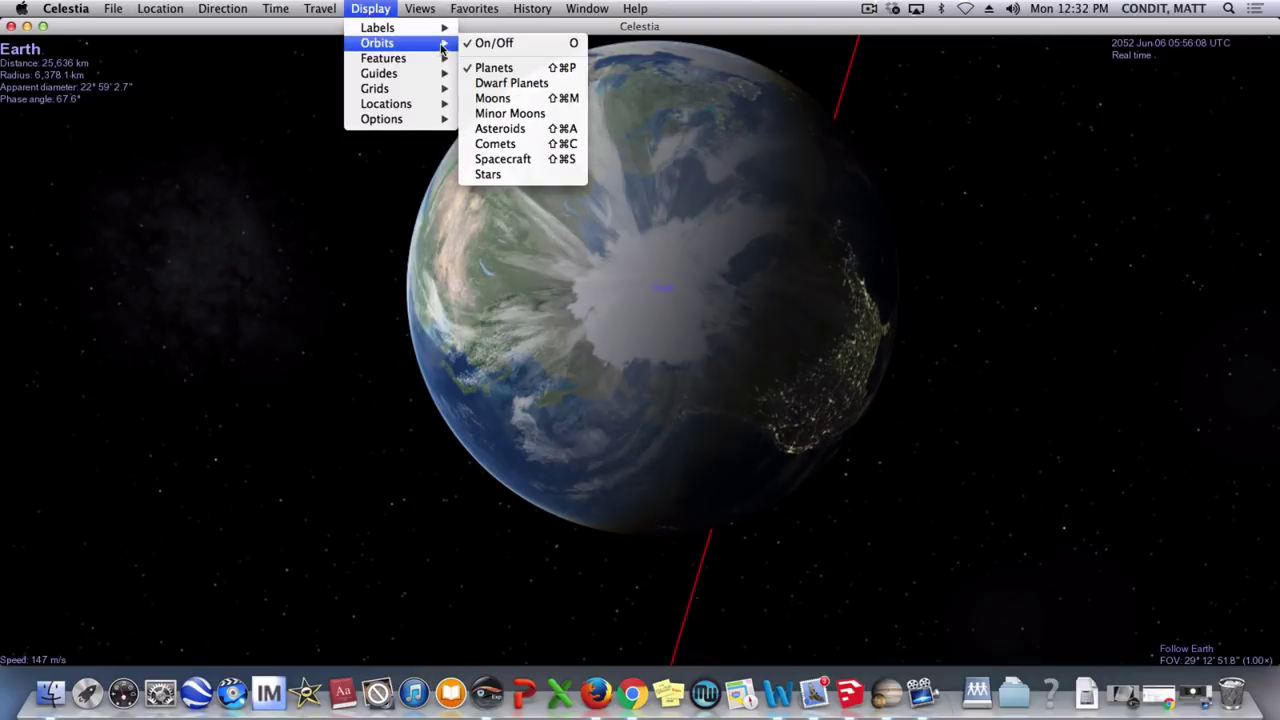
pyautogui.moveTo(450, 47)
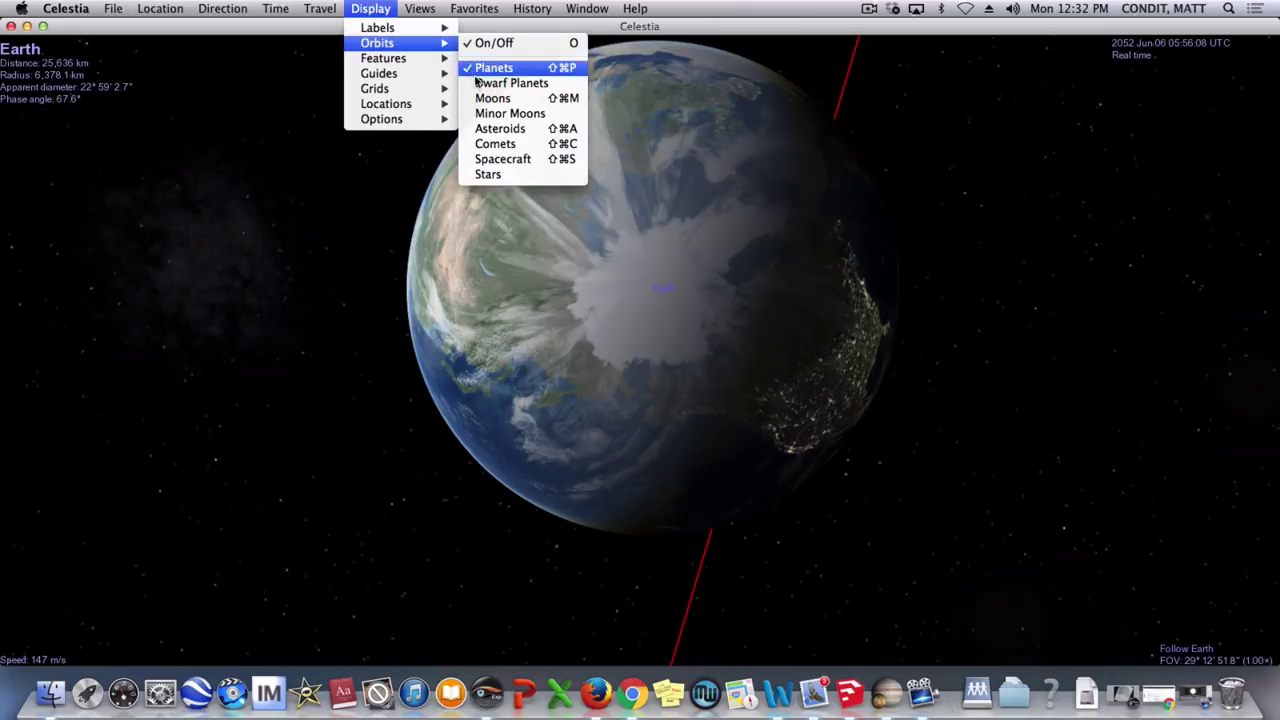
pyautogui.click(486, 100)
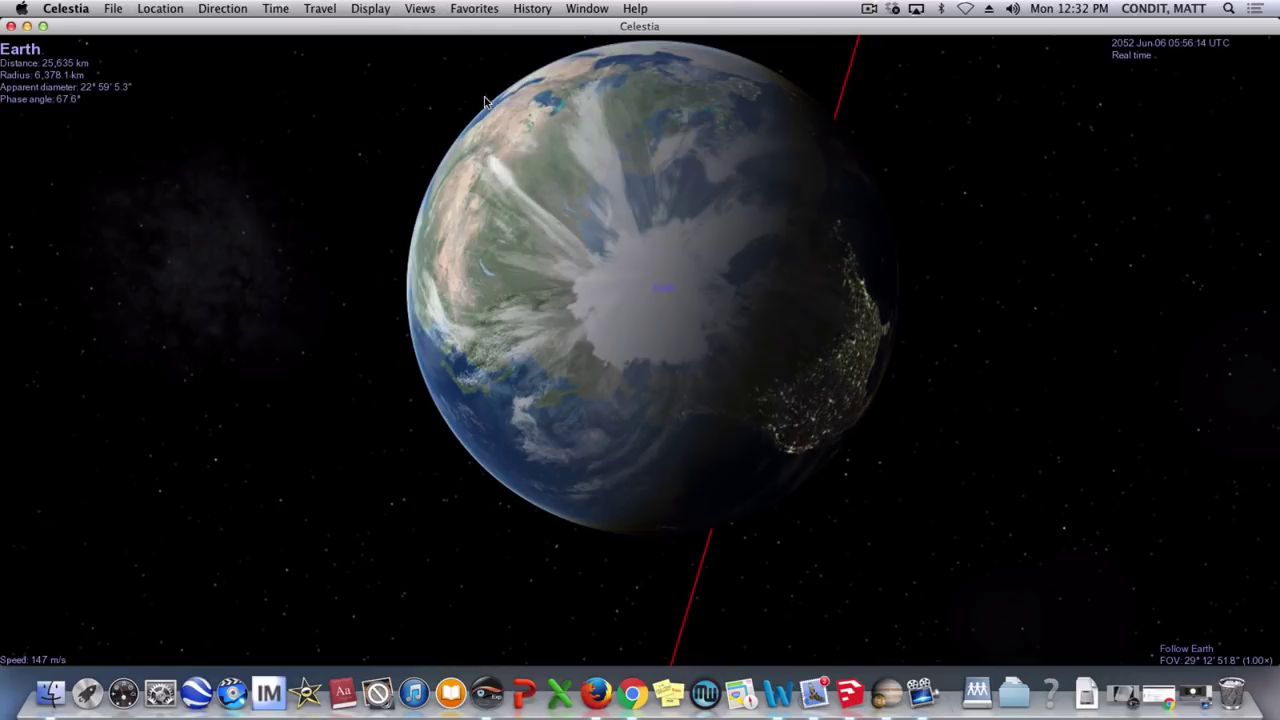
# - Zoom out to about 1,857,400 km from Earth so the Moon's whole orbit ring is visible
pyautogui.scroll(-5, 682, 297)
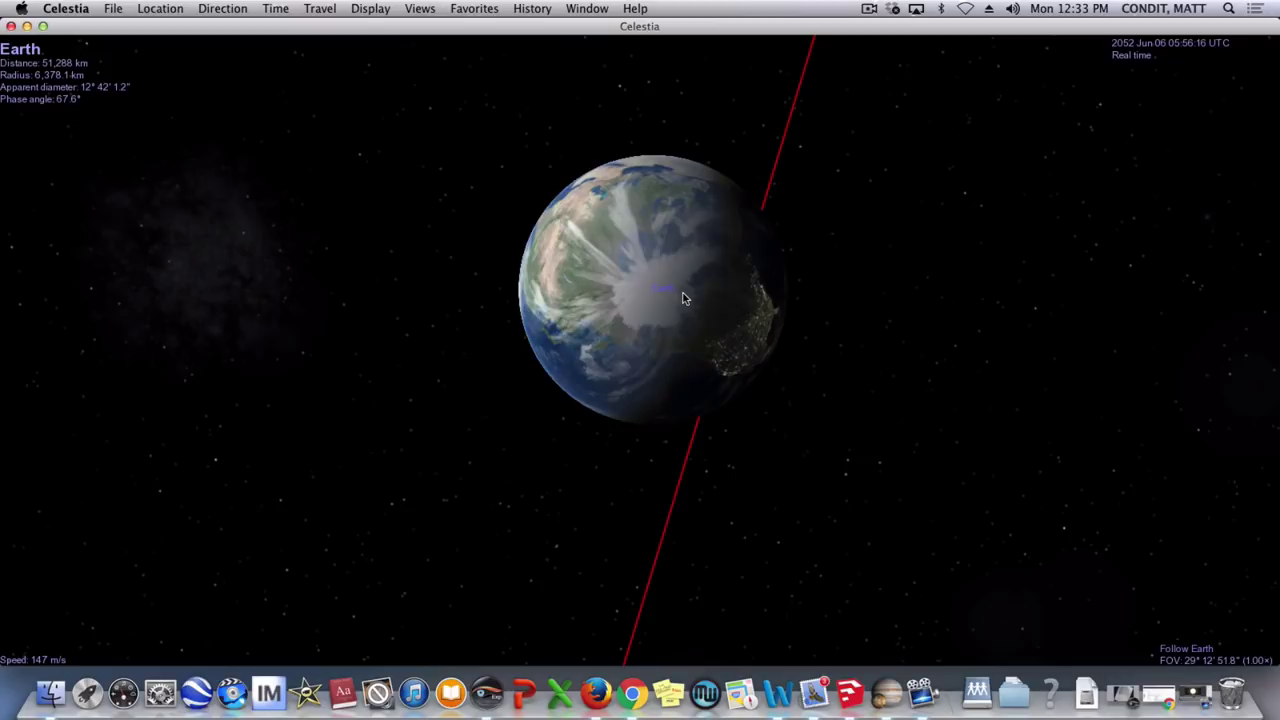
pyautogui.scroll(-8, 682, 297)
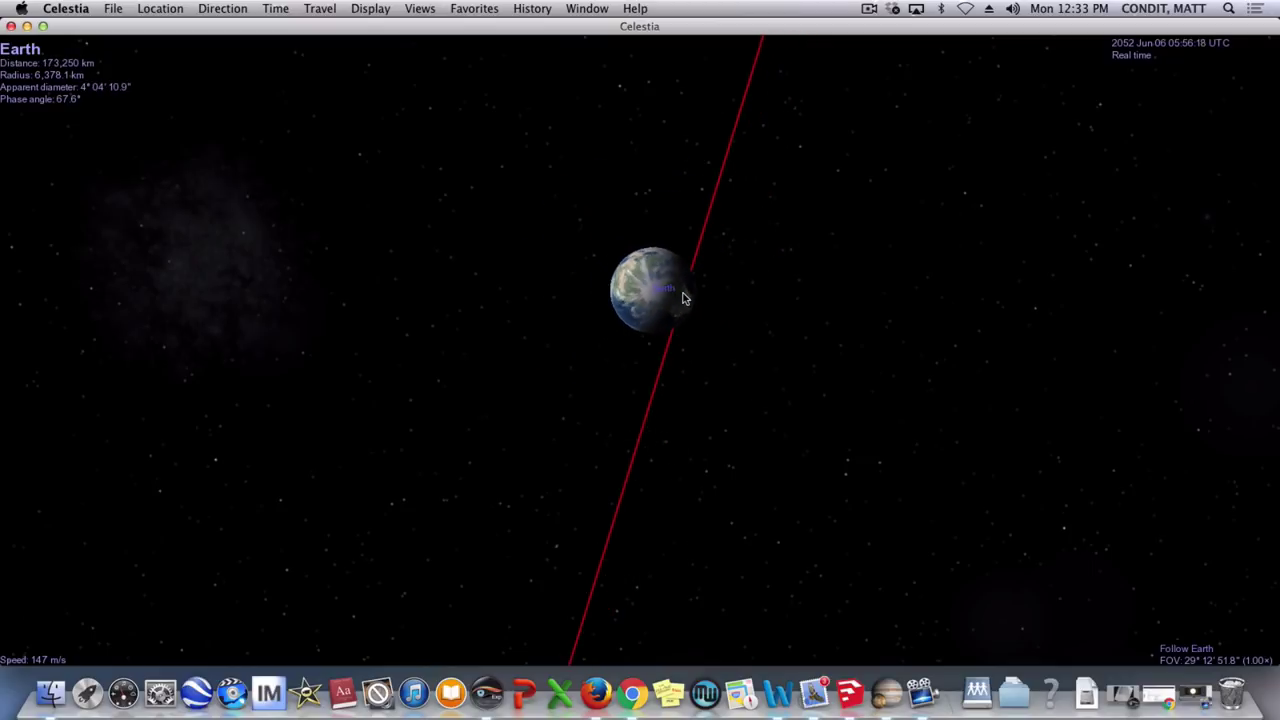
pyautogui.scroll(-5, 683, 297)
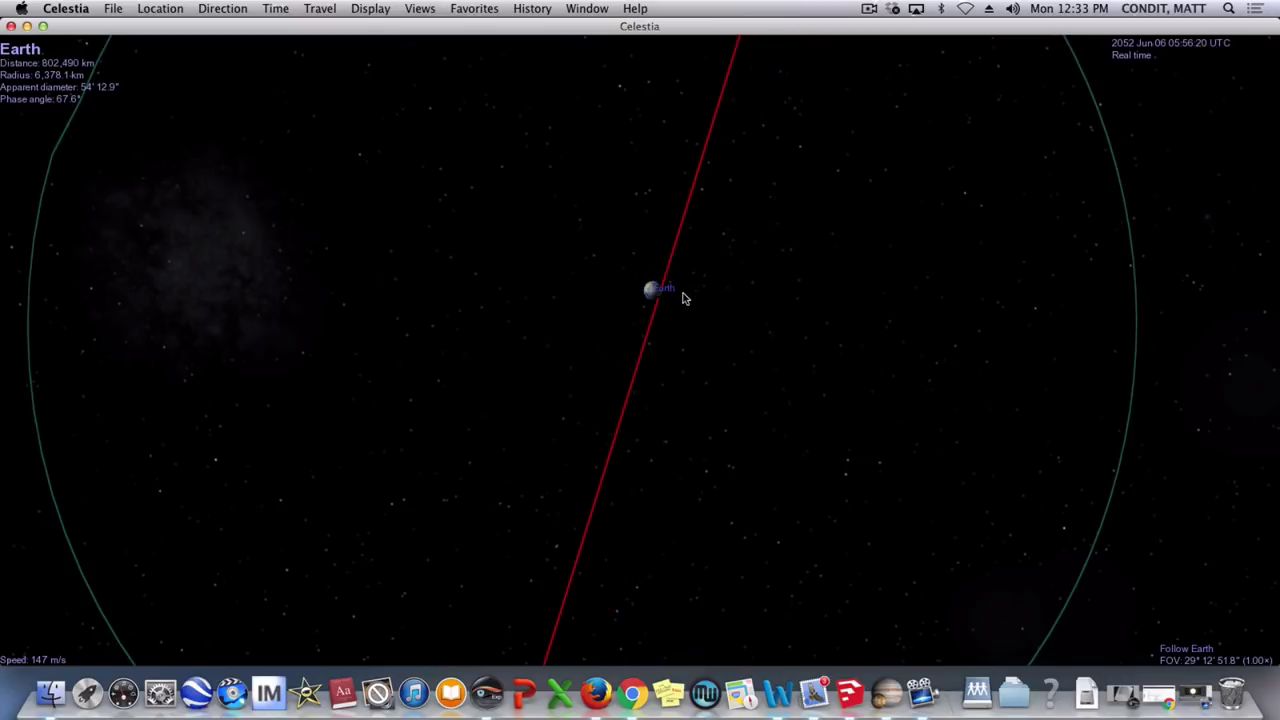
pyautogui.scroll(-3, 684, 298)
pyautogui.scroll(-3, 684, 298)
pyautogui.scroll(-1, 684, 298)
pyautogui.scroll(-3, 684, 298)
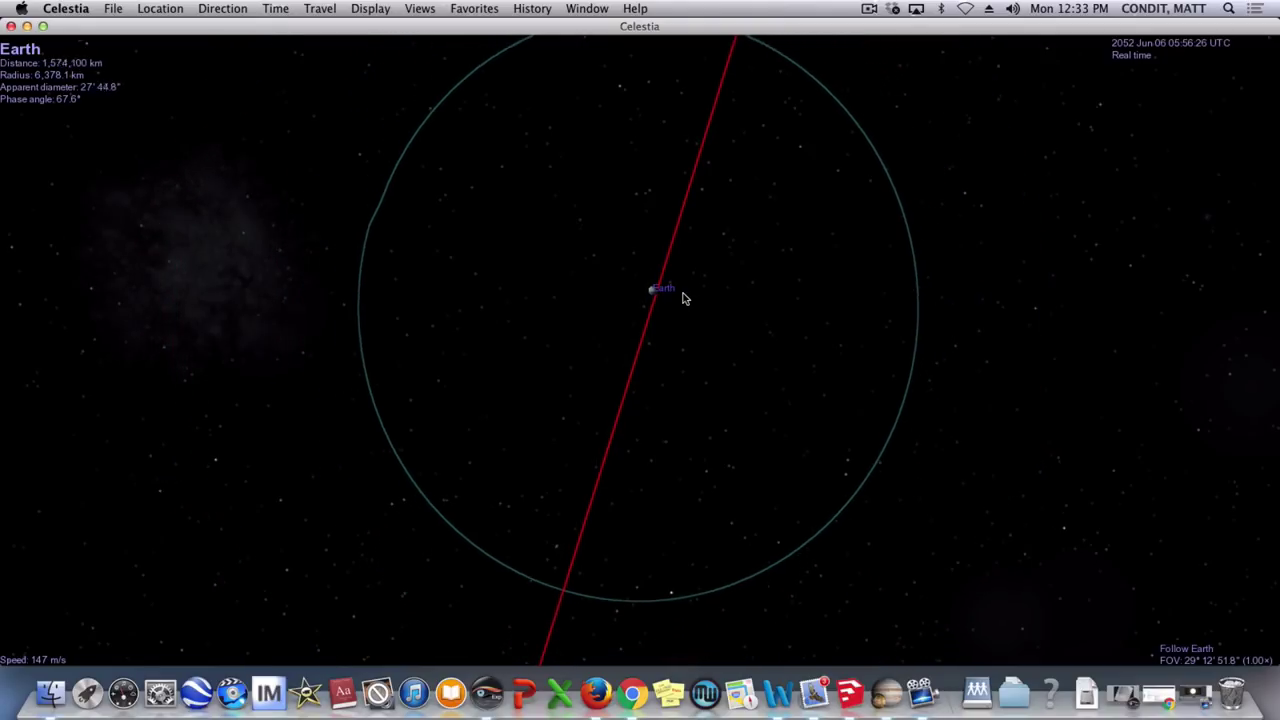
pyautogui.scroll(-2, 684, 298)
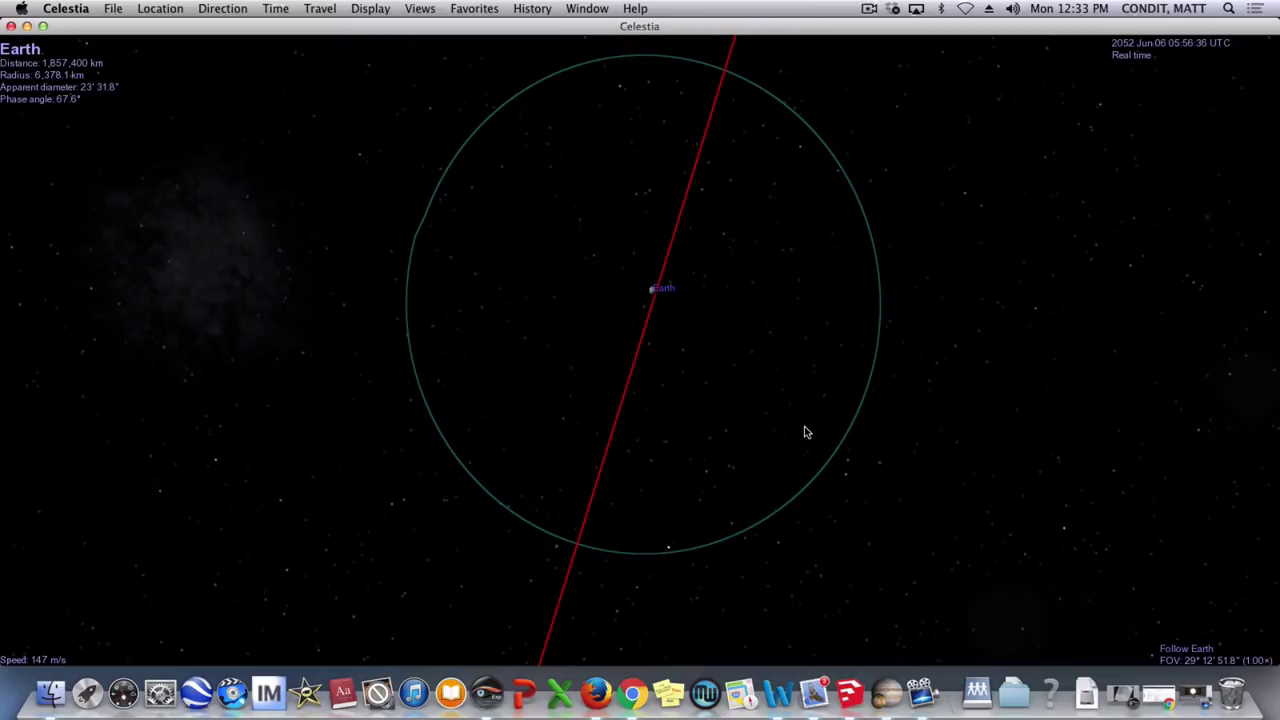
# - Speed time up to 100,000×, reverse it, then slow the backward rate to real time (−1)
pyautogui.press('l')
pyautogui.press('l')
pyautogui.press('l')
pyautogui.press('l')
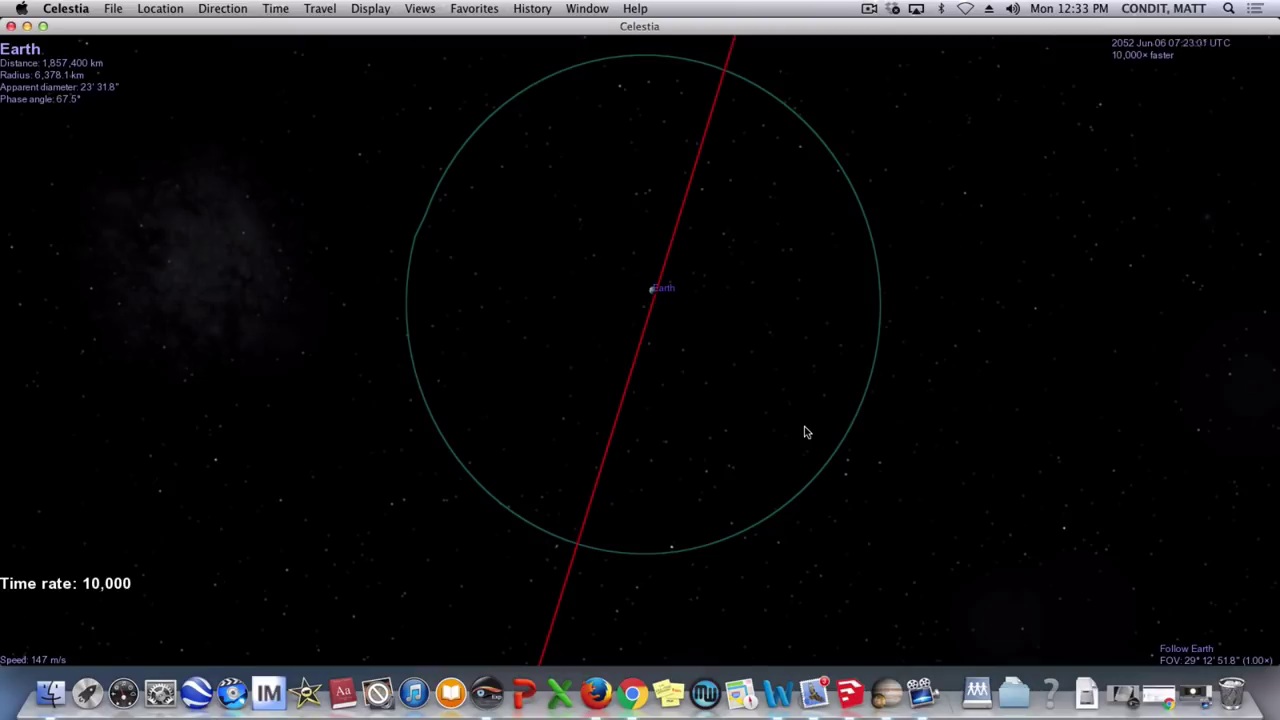
pyautogui.press('l')
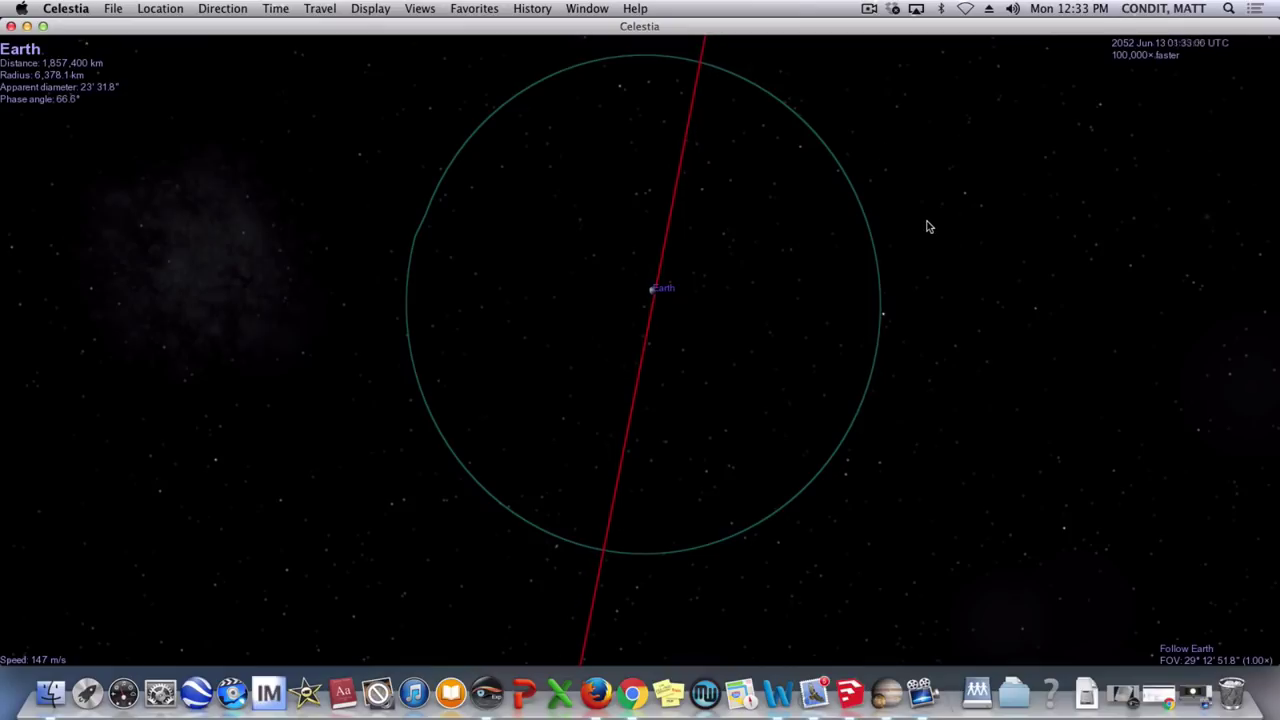
pyautogui.press('j')
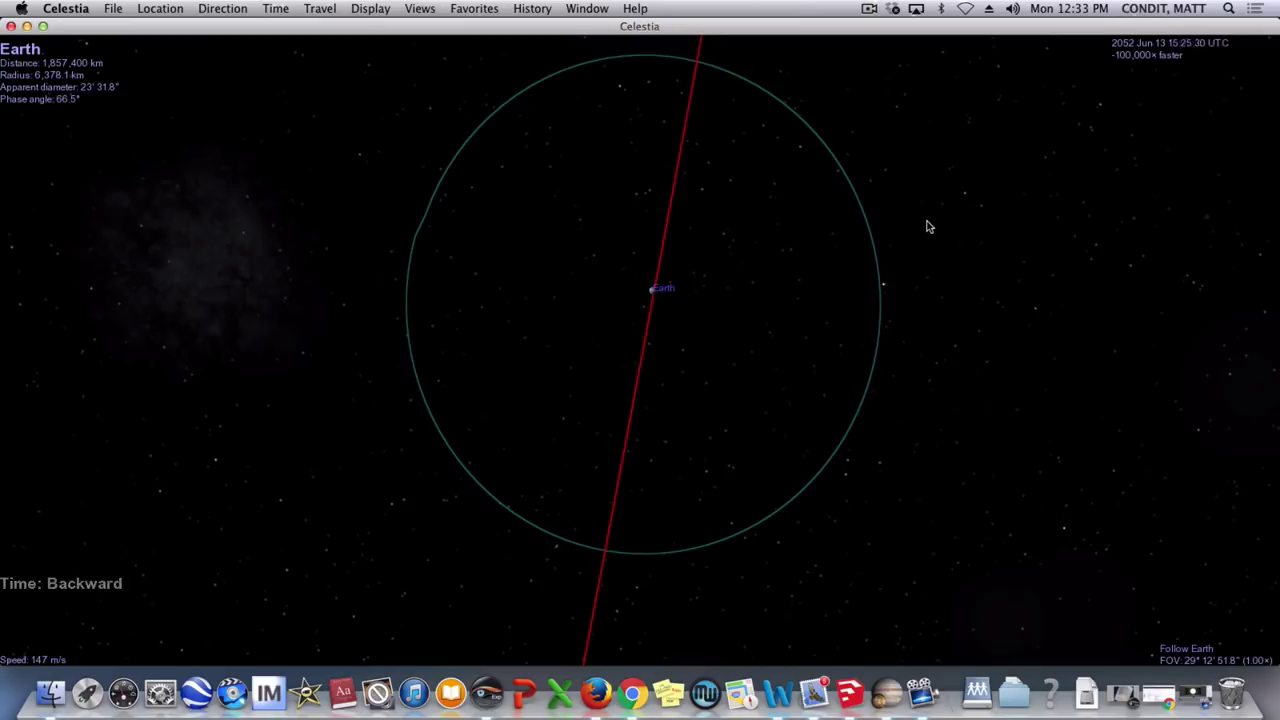
pyautogui.press('k')
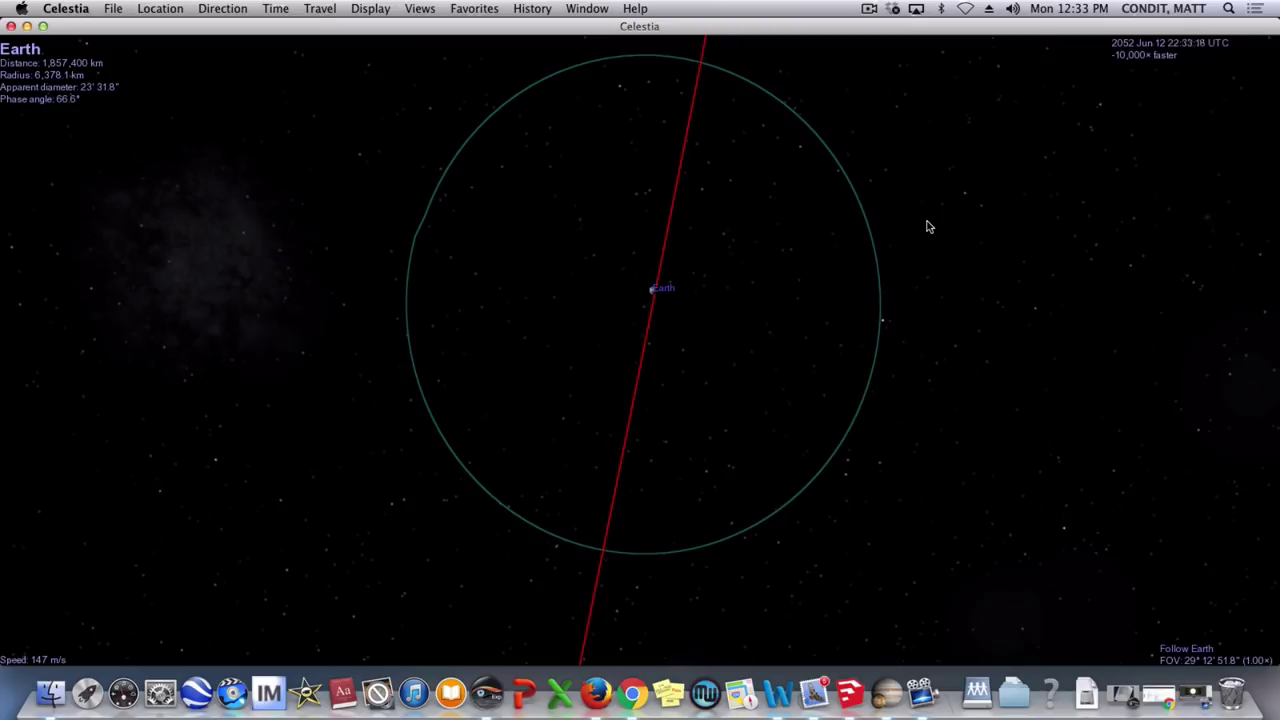
pyautogui.press('k')
pyautogui.press('l')
pyautogui.press('l')
pyautogui.press('l')
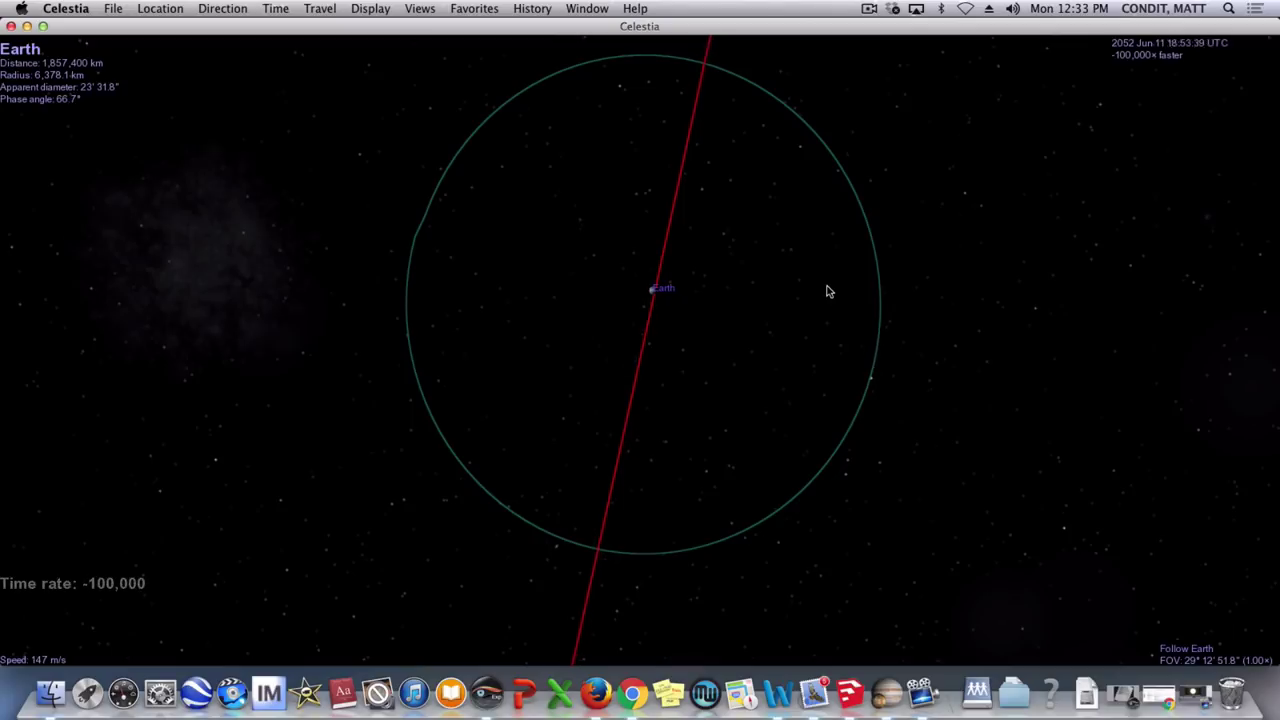
pyautogui.press('k')
pyautogui.press('k')
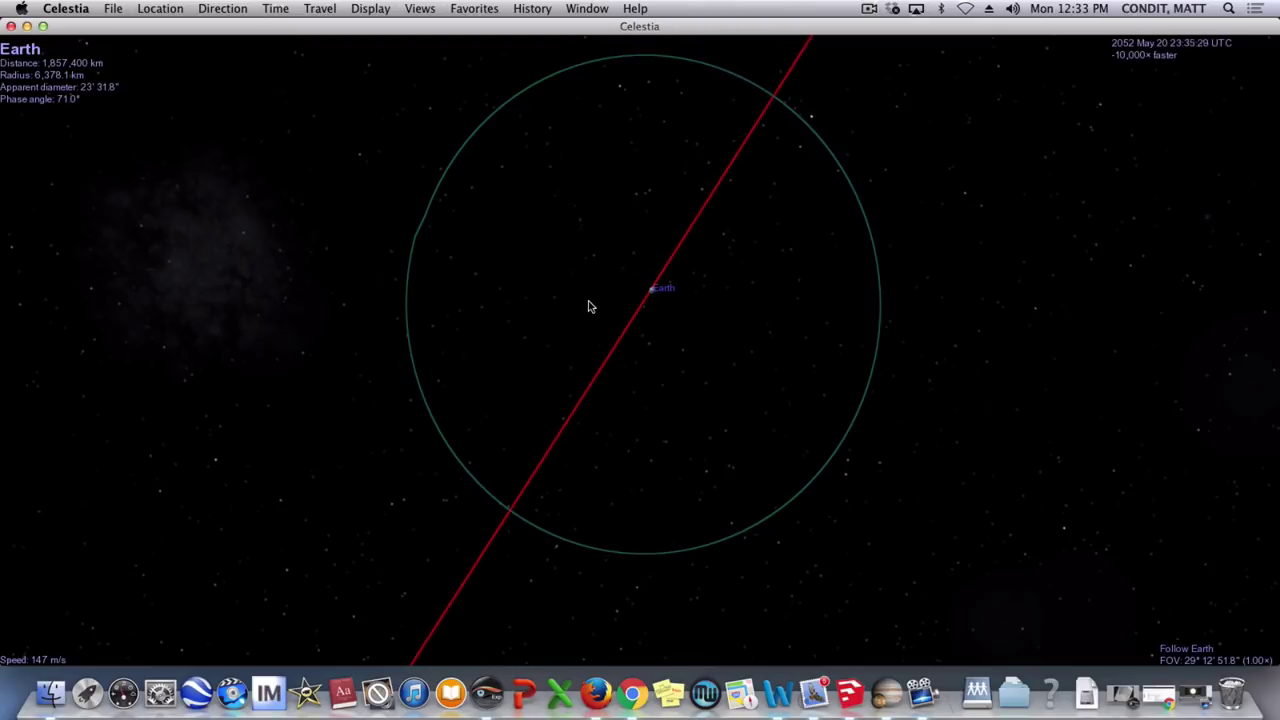
pyautogui.press('k')
pyautogui.press('k')
pyautogui.press('k')
pyautogui.press('k')
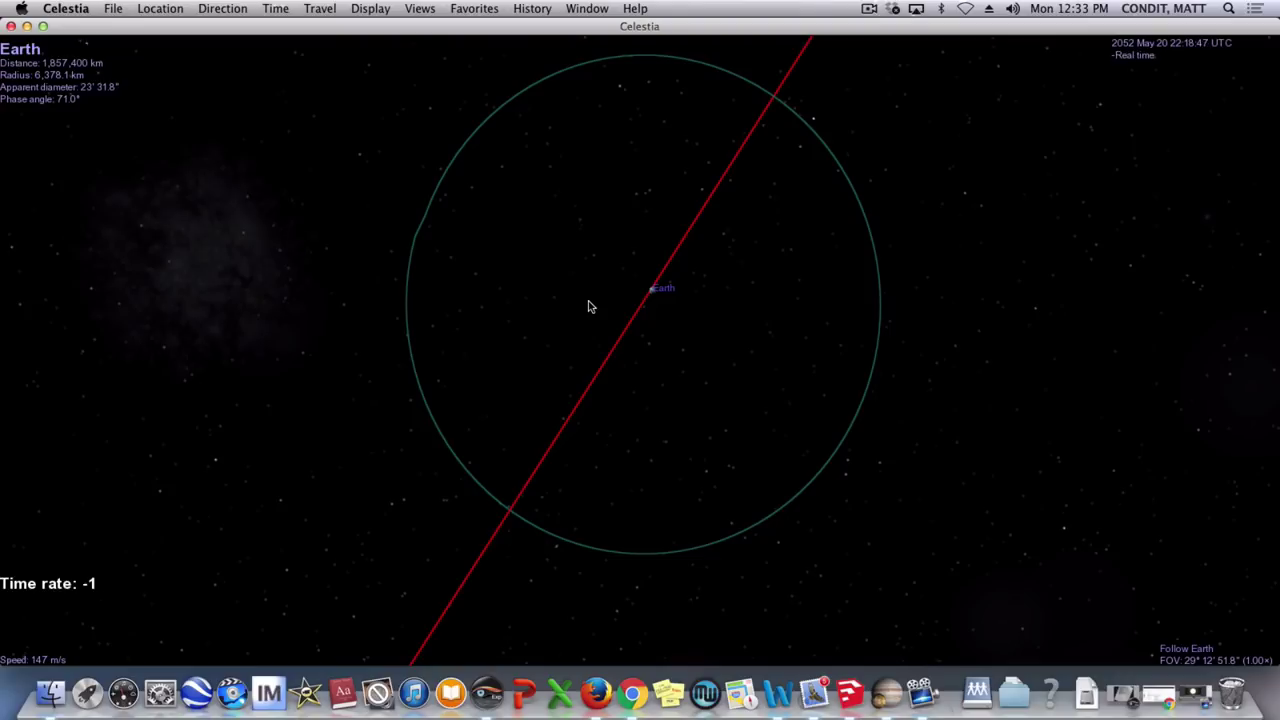
# - Zoom out to about 1.687 au from Earth, showing Earth's red orbit beside Venus's orbit
pyautogui.scroll(2, 588, 307)
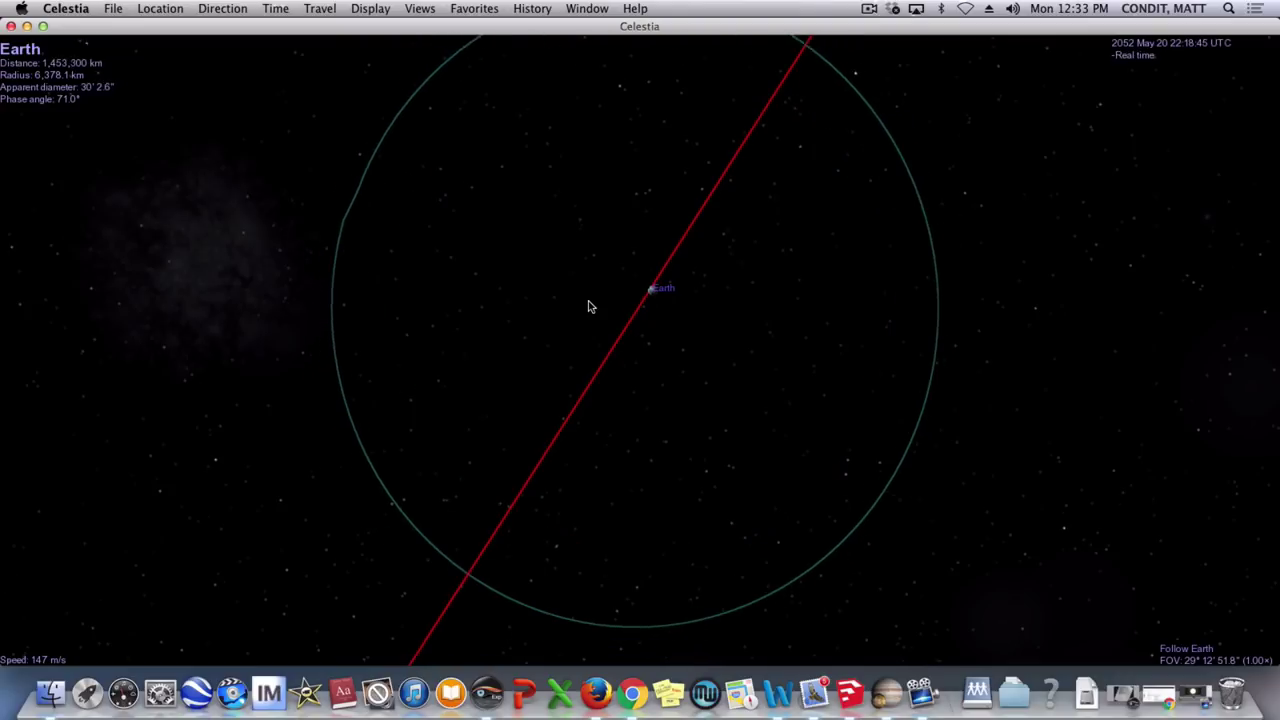
pyautogui.scroll(-2, 588, 307)
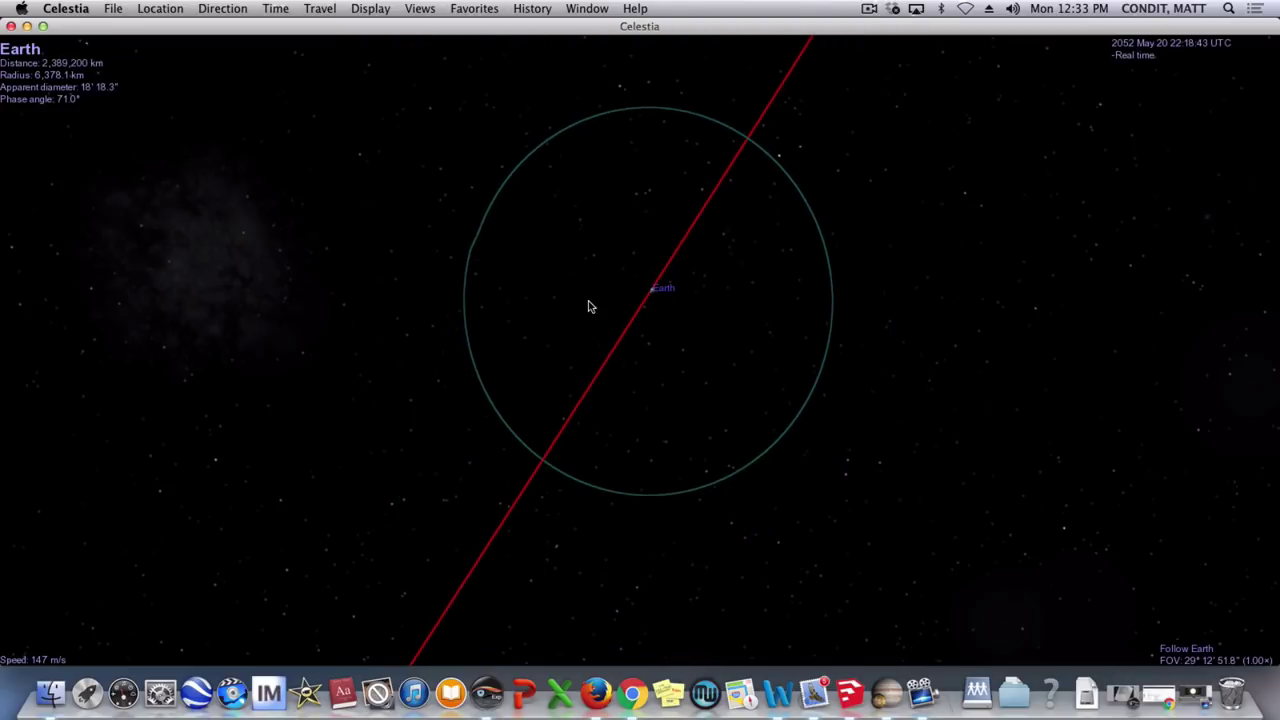
pyautogui.scroll(-4, 588, 307)
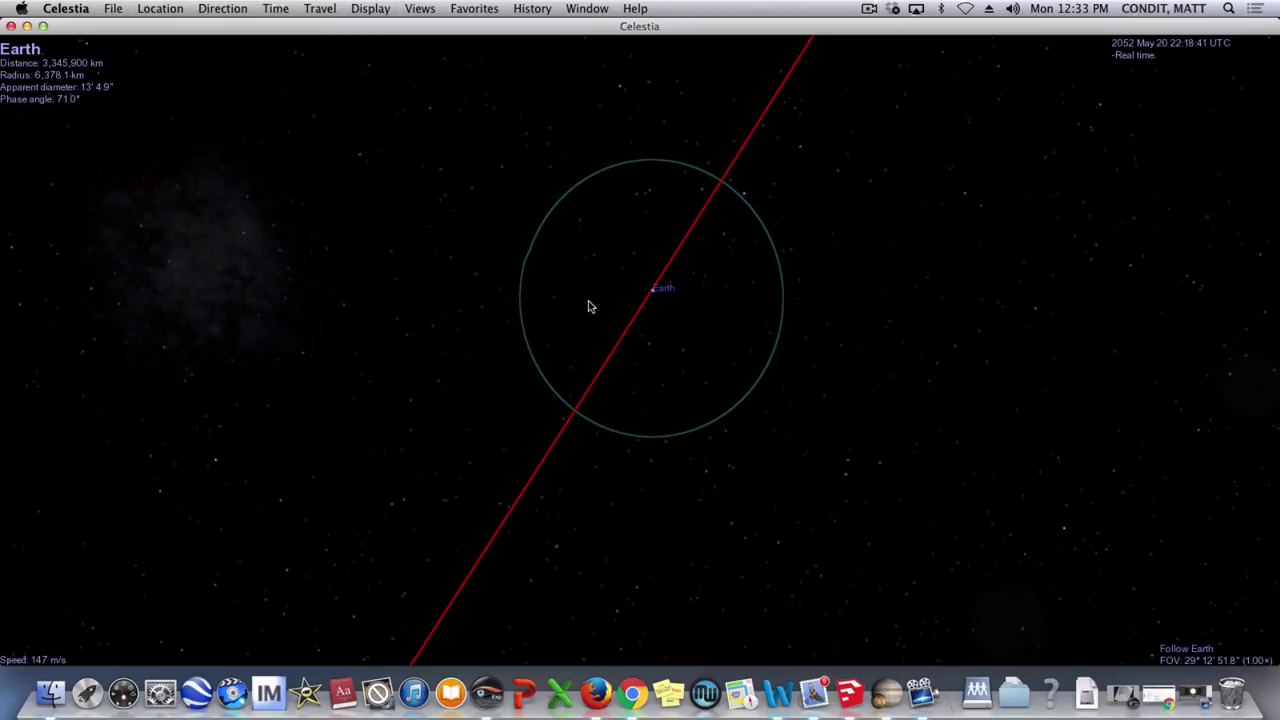
pyautogui.scroll(-2, 588, 307)
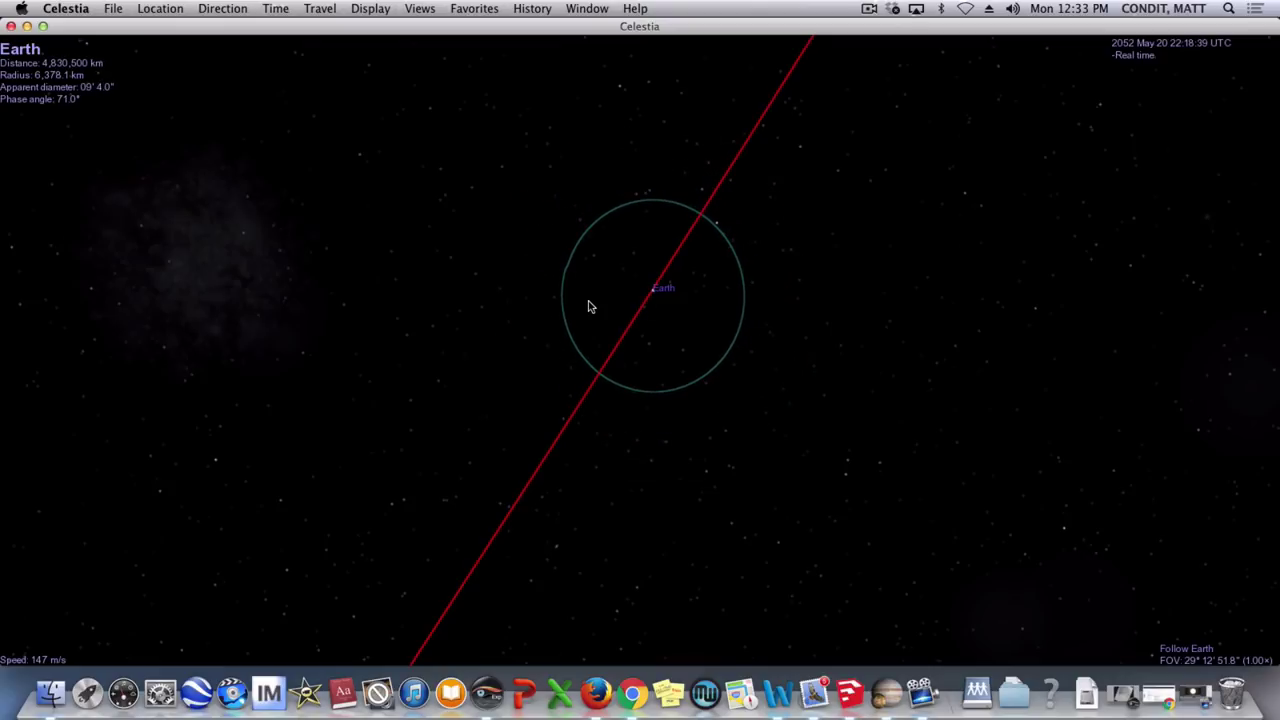
pyautogui.scroll(-3, 588, 307)
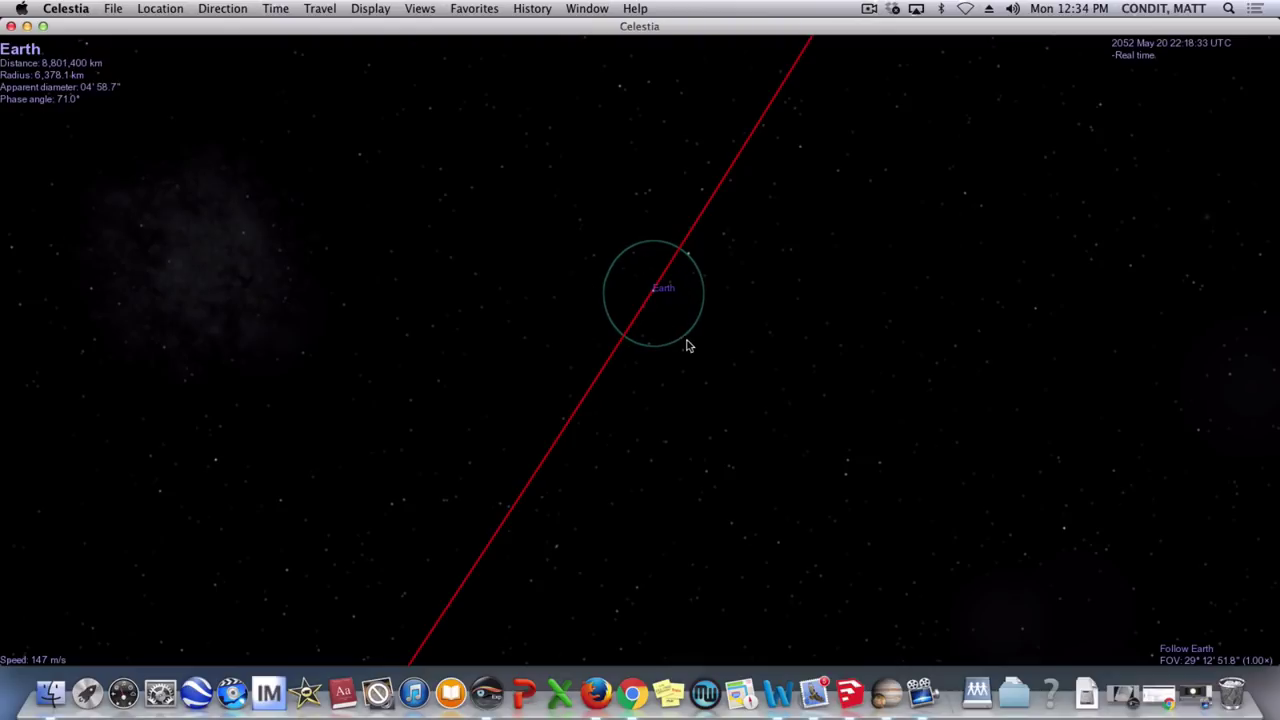
pyautogui.scroll(-4, 690, 360)
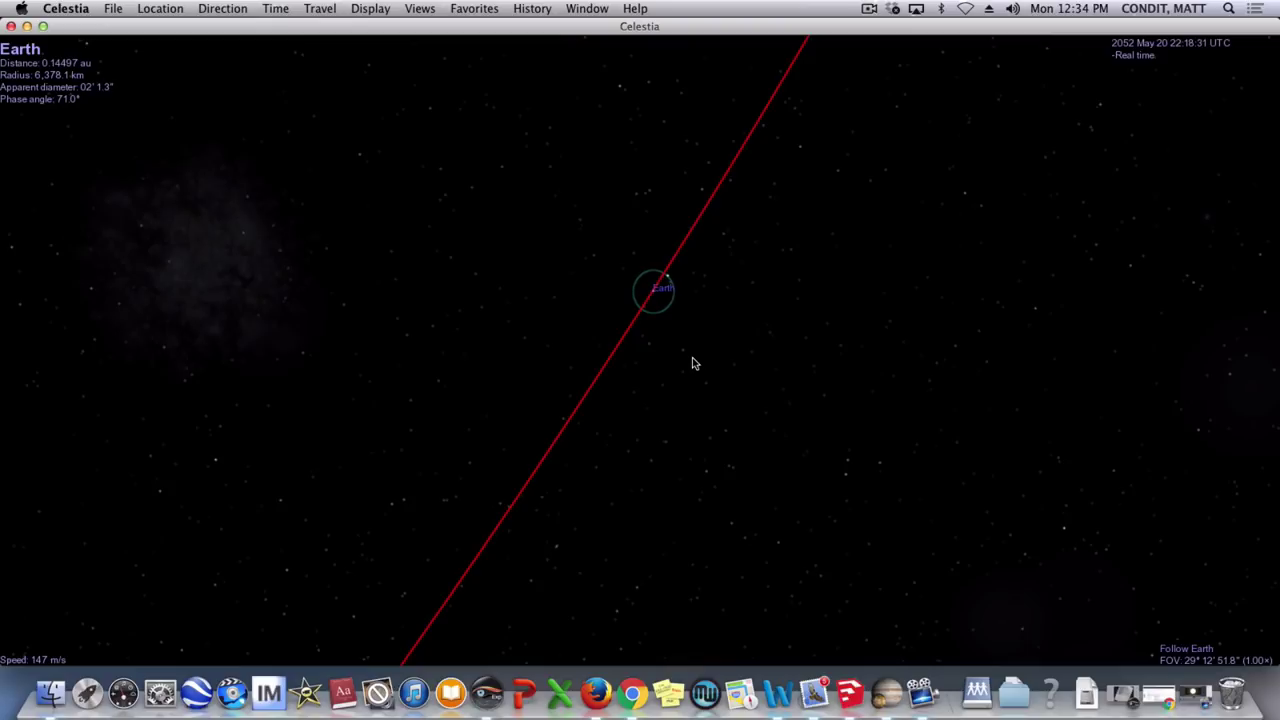
pyautogui.scroll(-5, 692, 357)
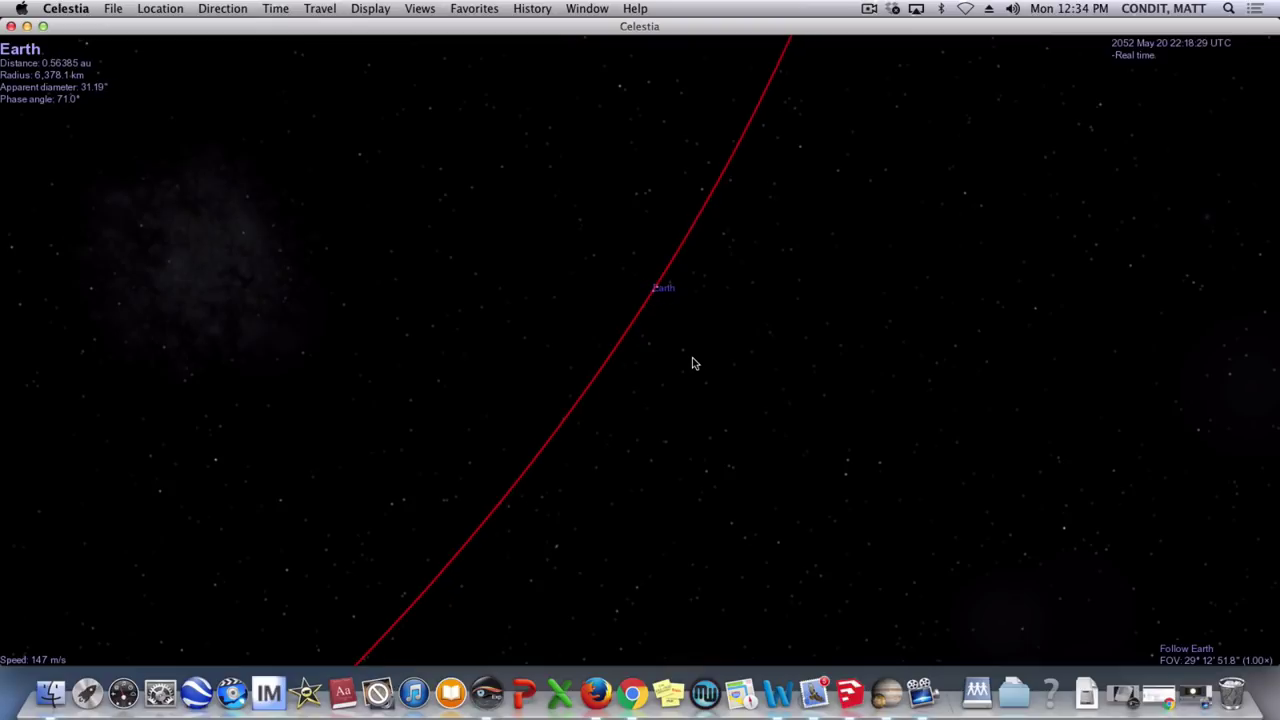
pyautogui.scroll(-2, 692, 360)
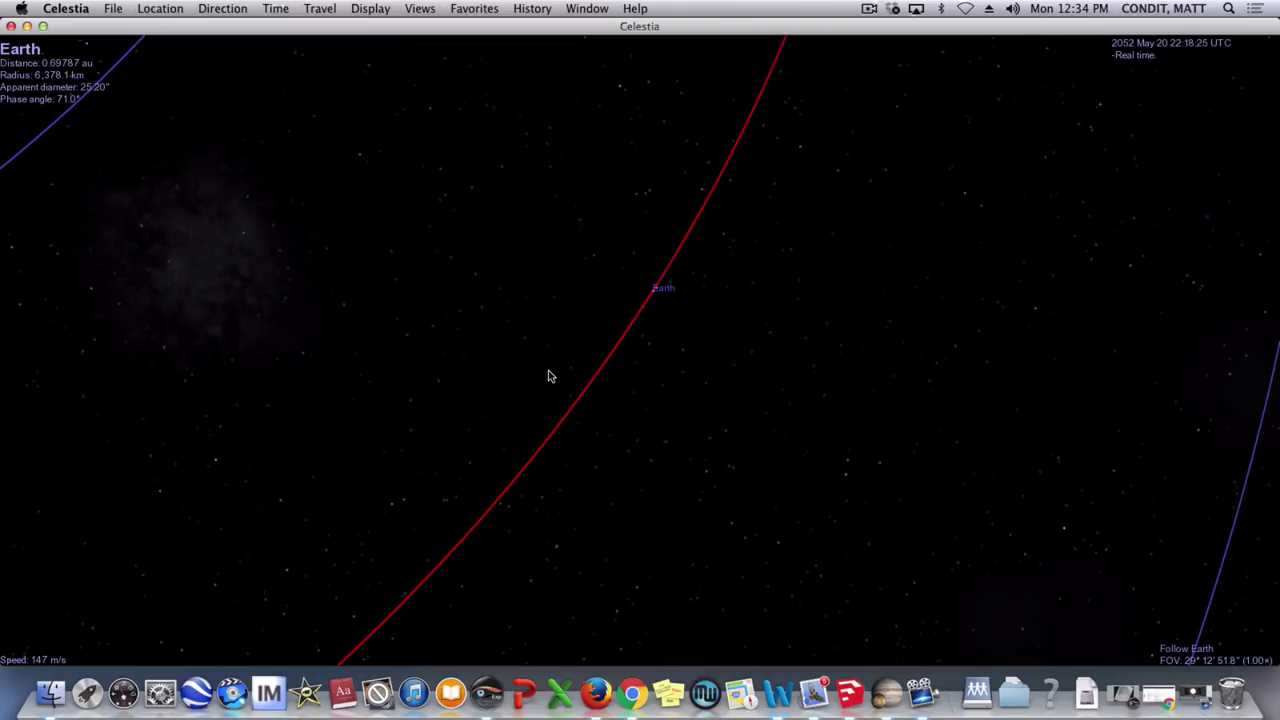
pyautogui.scroll(-2, 548, 375)
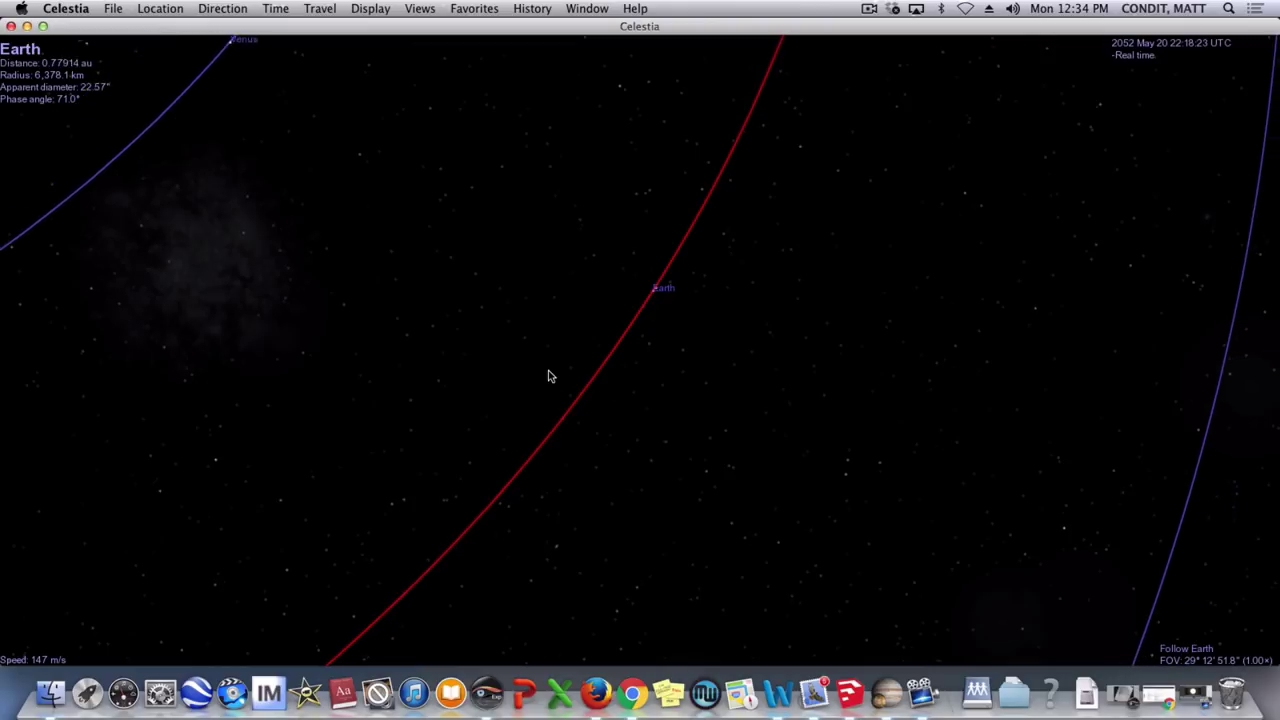
pyautogui.scroll(-2, 548, 375)
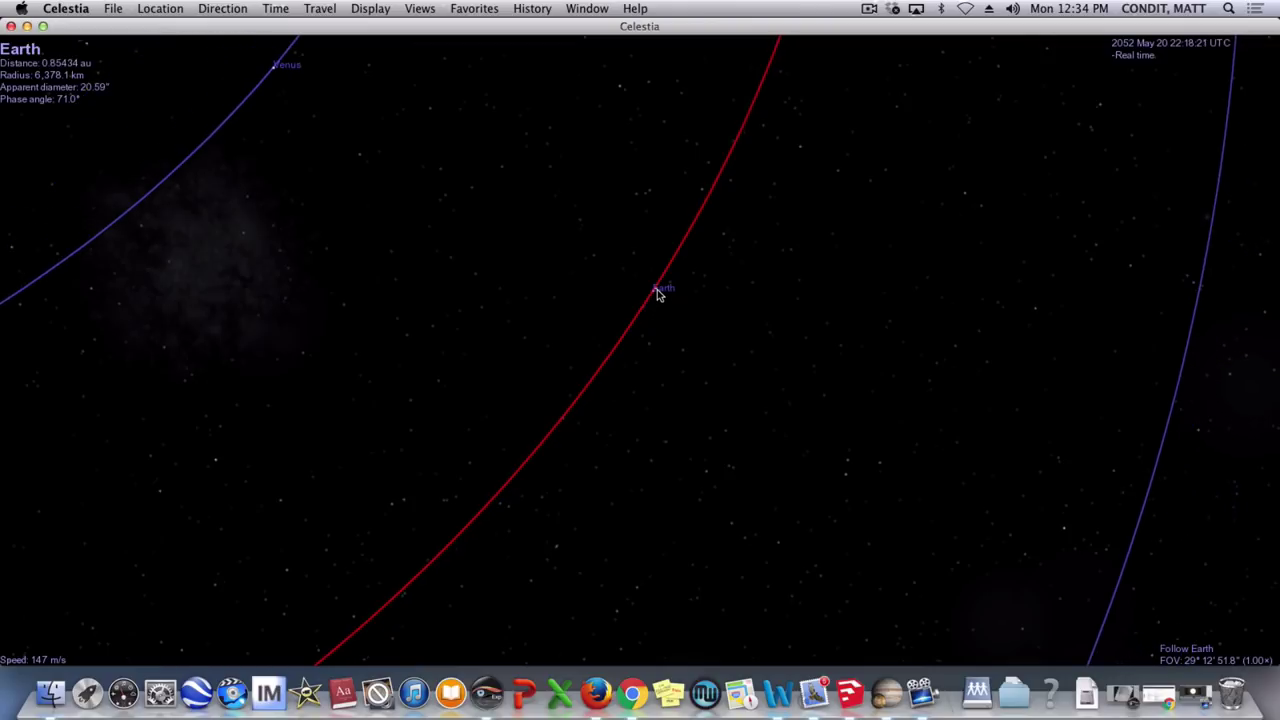
pyautogui.scroll(-3, 652, 302)
pyautogui.scroll(-1, 652, 302)
pyautogui.scroll(-4, 652, 302)
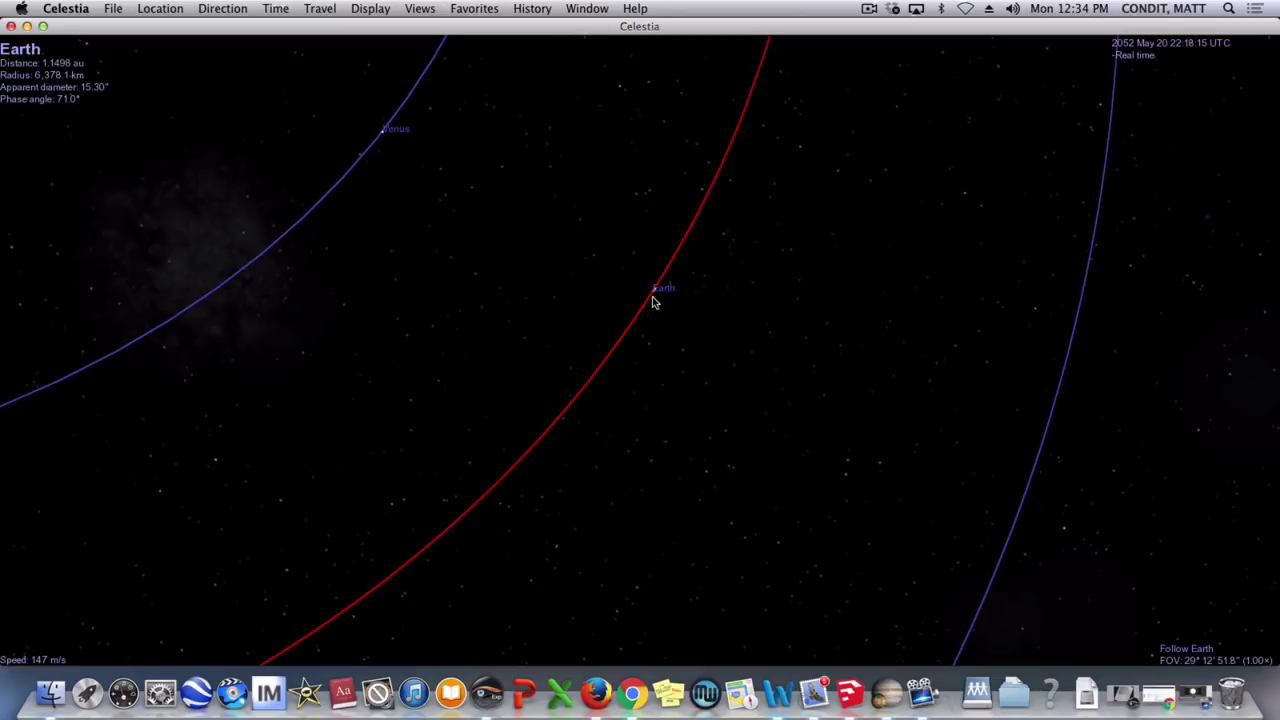
pyautogui.scroll(-4, 652, 302)
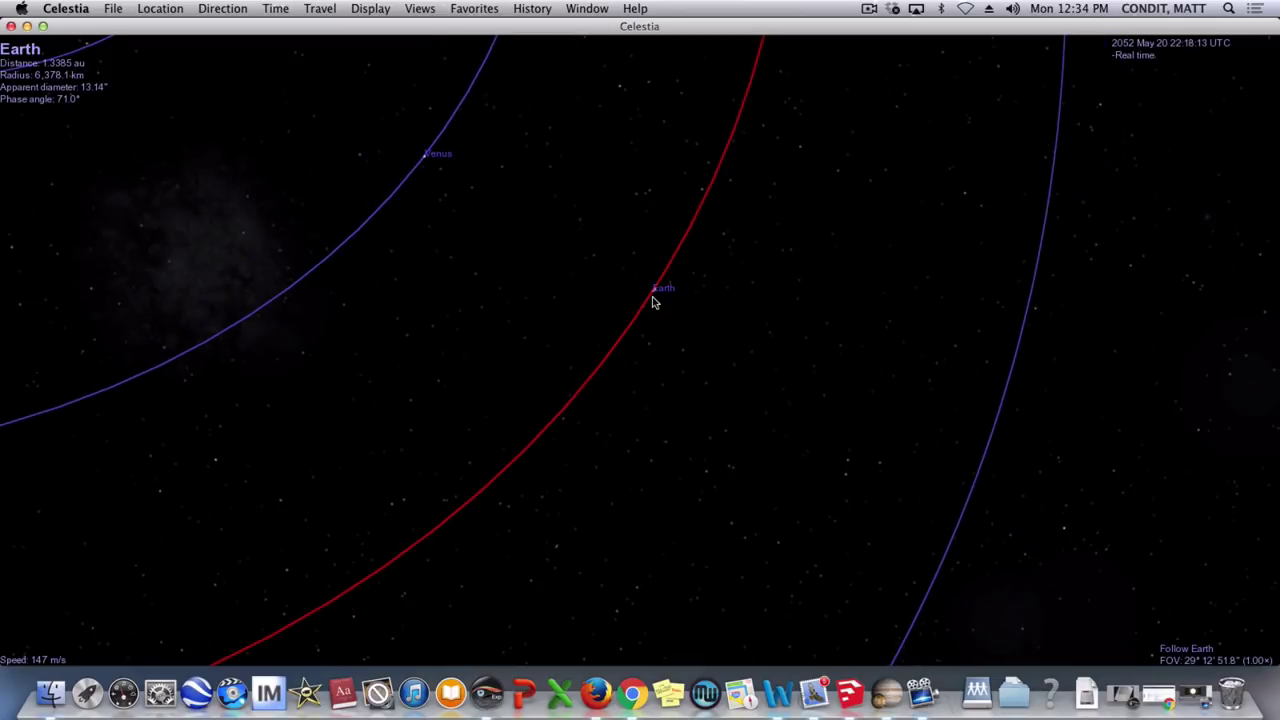
pyautogui.scroll(-4, 652, 302)
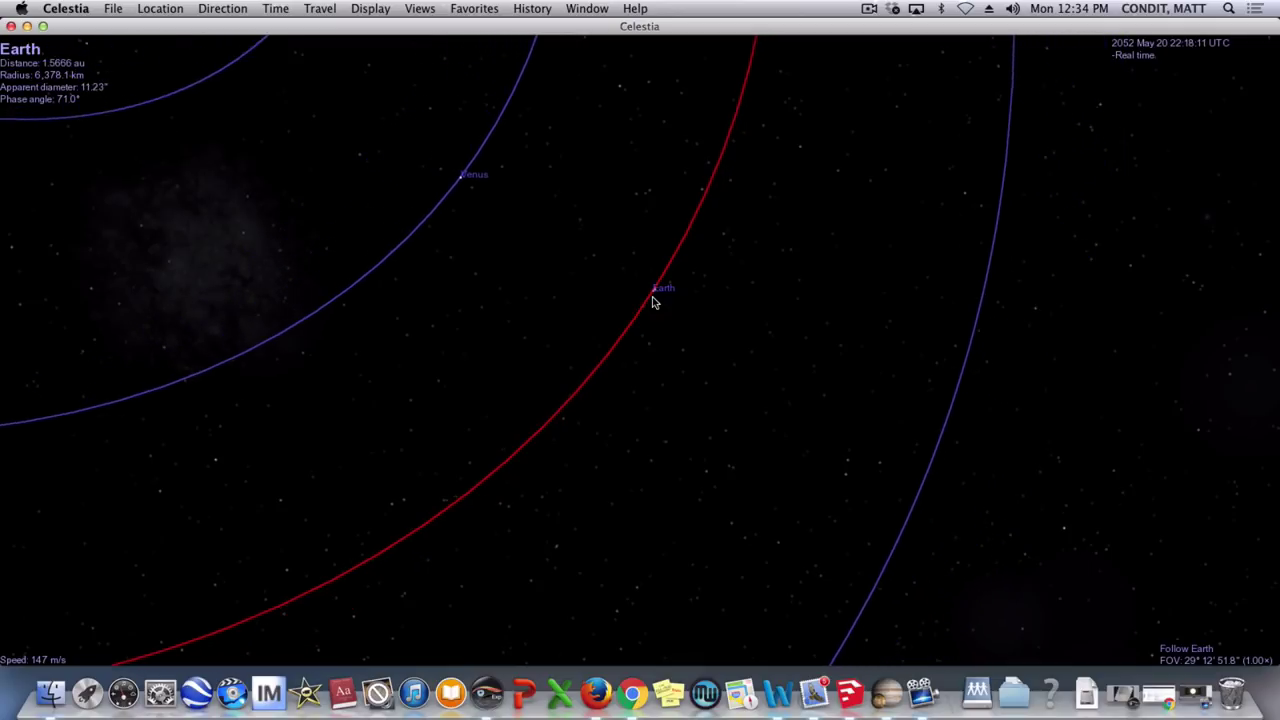
pyautogui.scroll(-1, 652, 302)
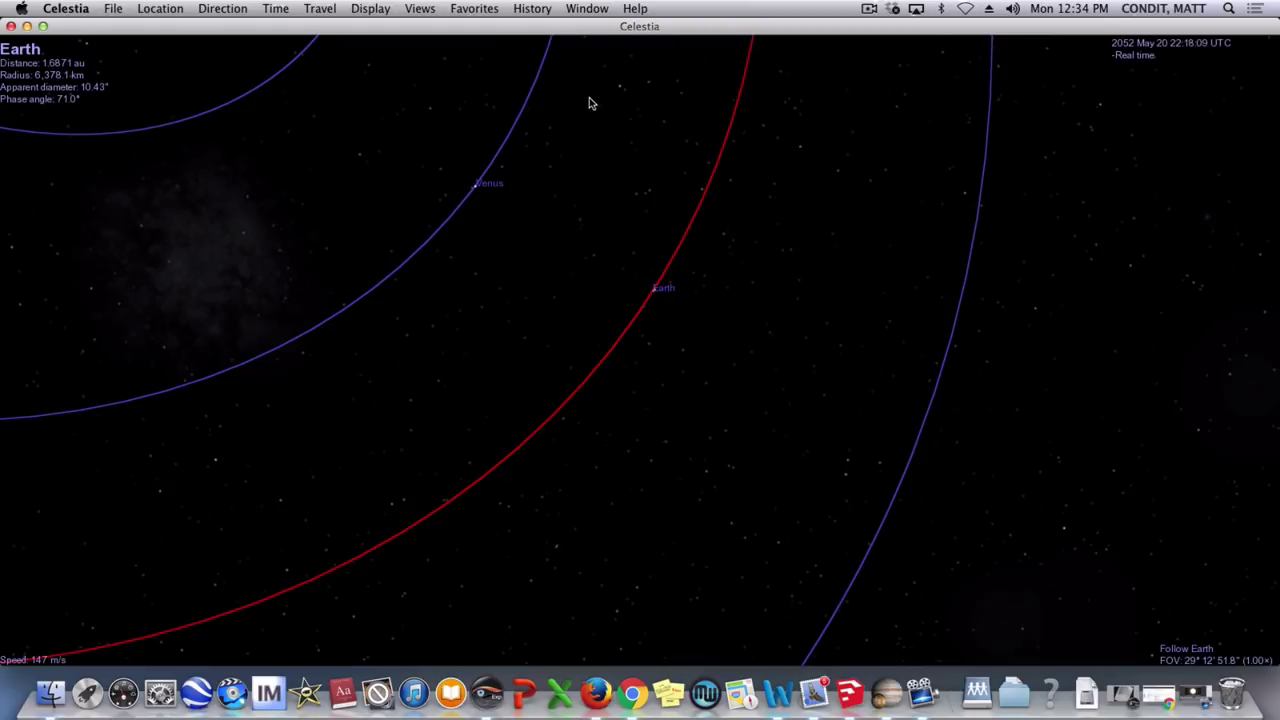
# - Rotate toward the Sun and zoom out to about 5.625 au, framing the Mercury-to-Mars orbits
pyautogui.moveTo(590, 145); pyautogui.dragTo(817, 294)
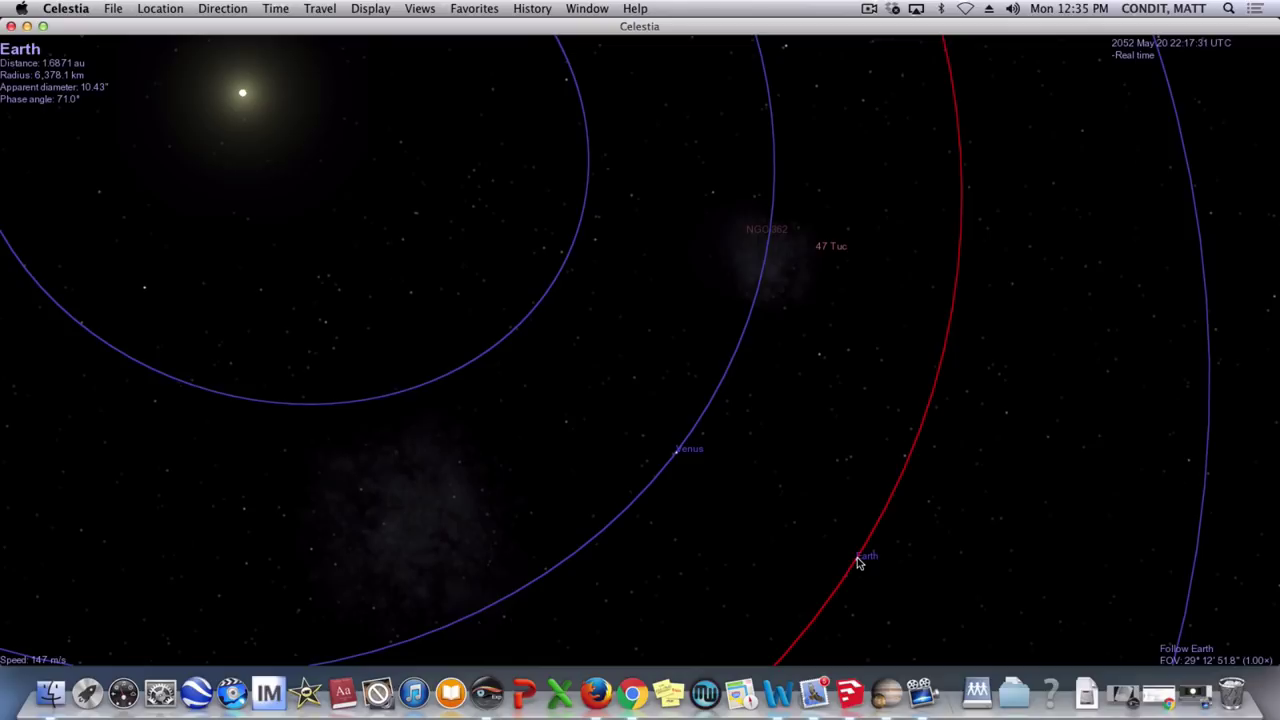
pyautogui.scroll(-5, 857, 557)
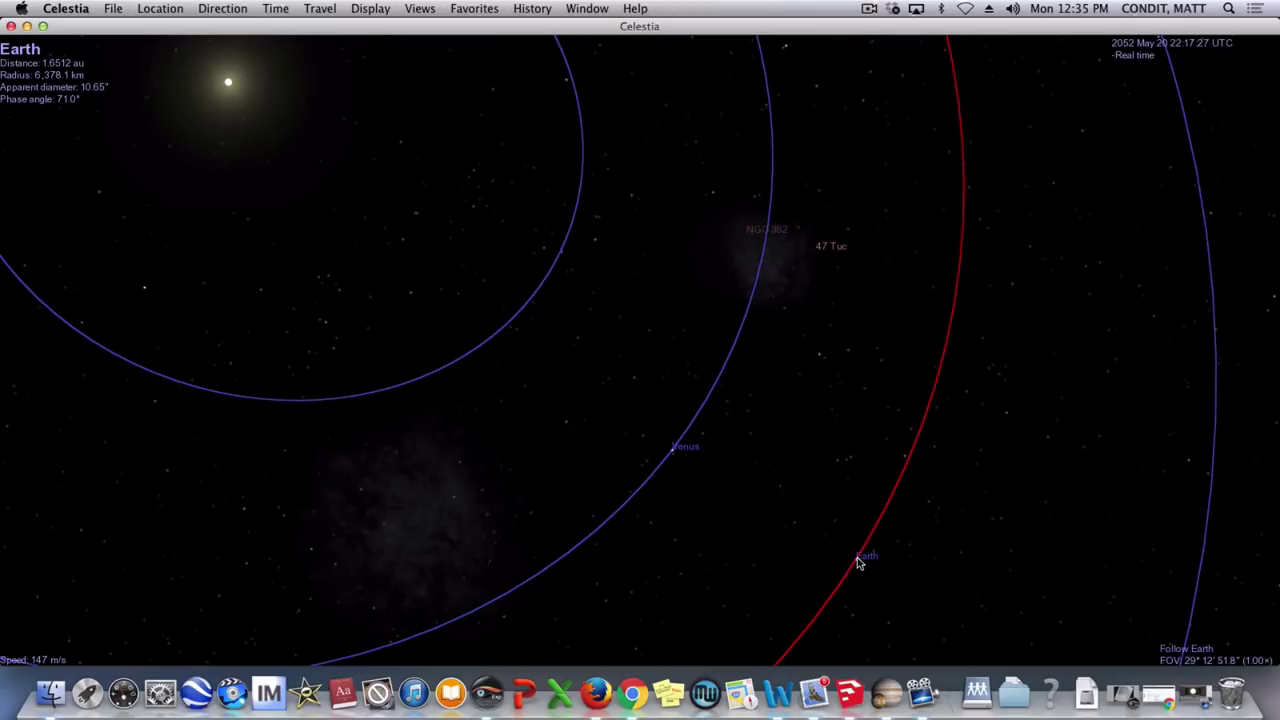
pyautogui.scroll(-10, 857, 560)
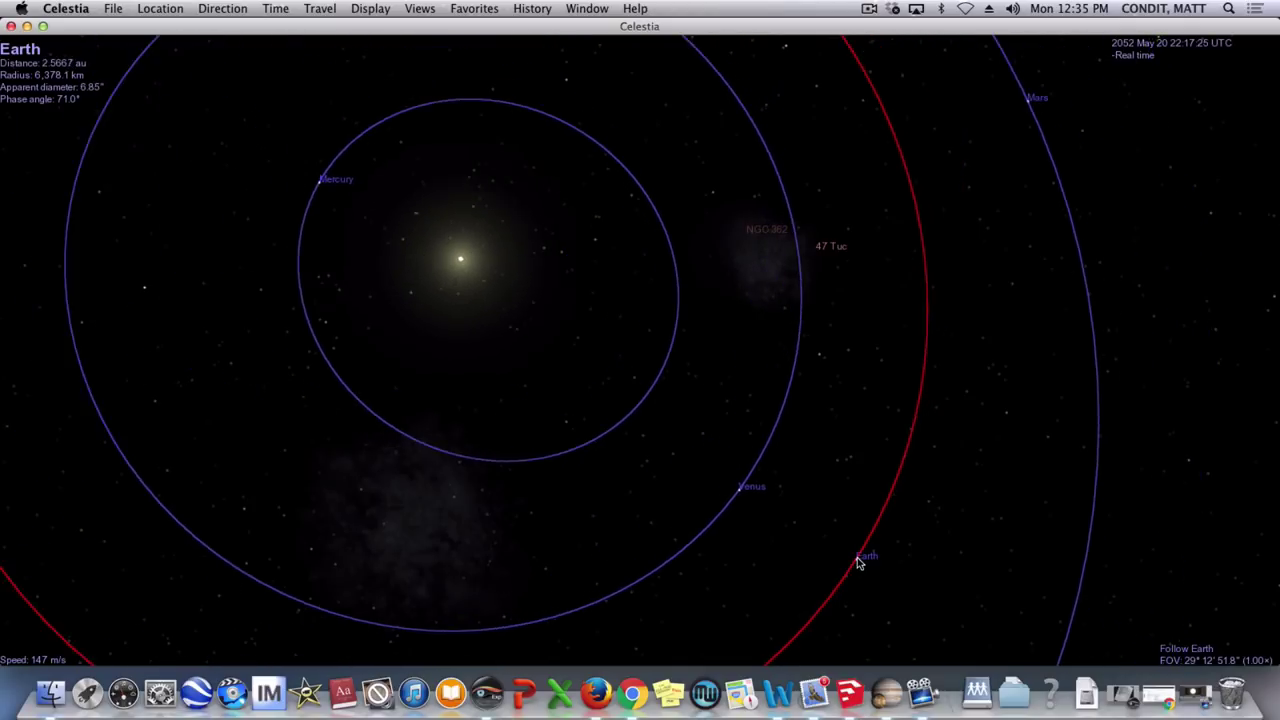
pyautogui.scroll(-4, 857, 563)
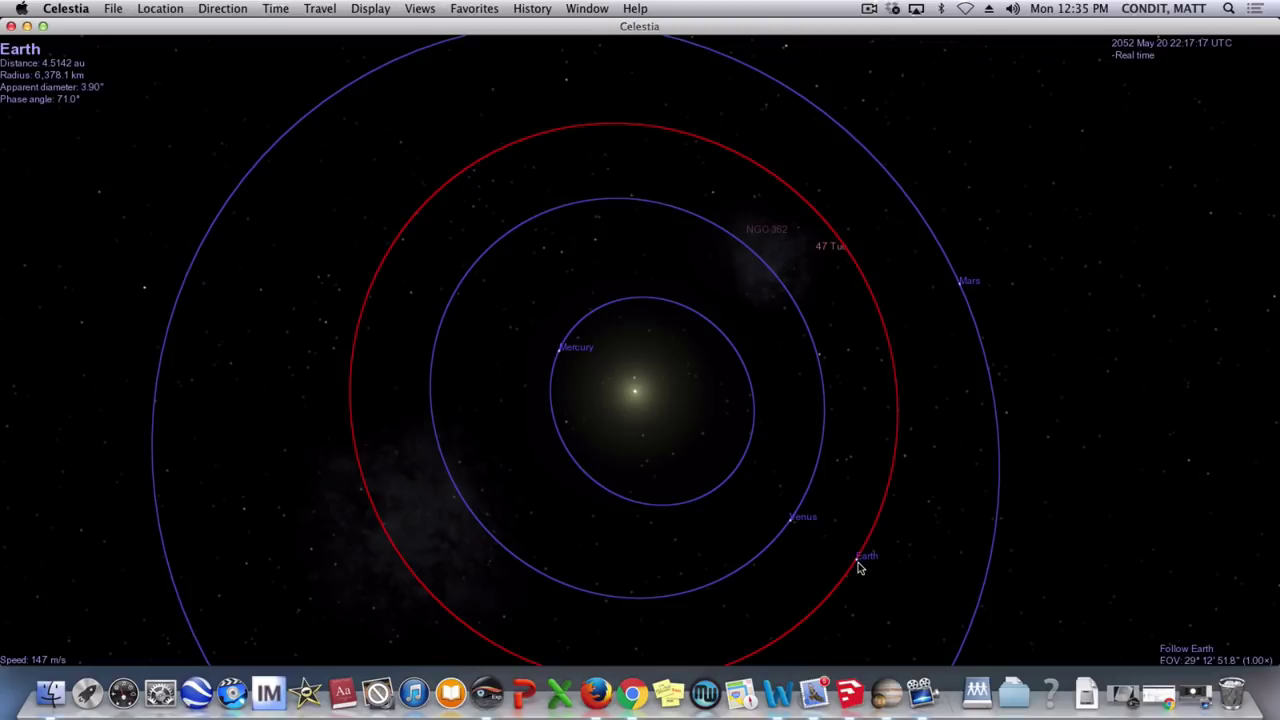
pyautogui.scroll(-3, 857, 563)
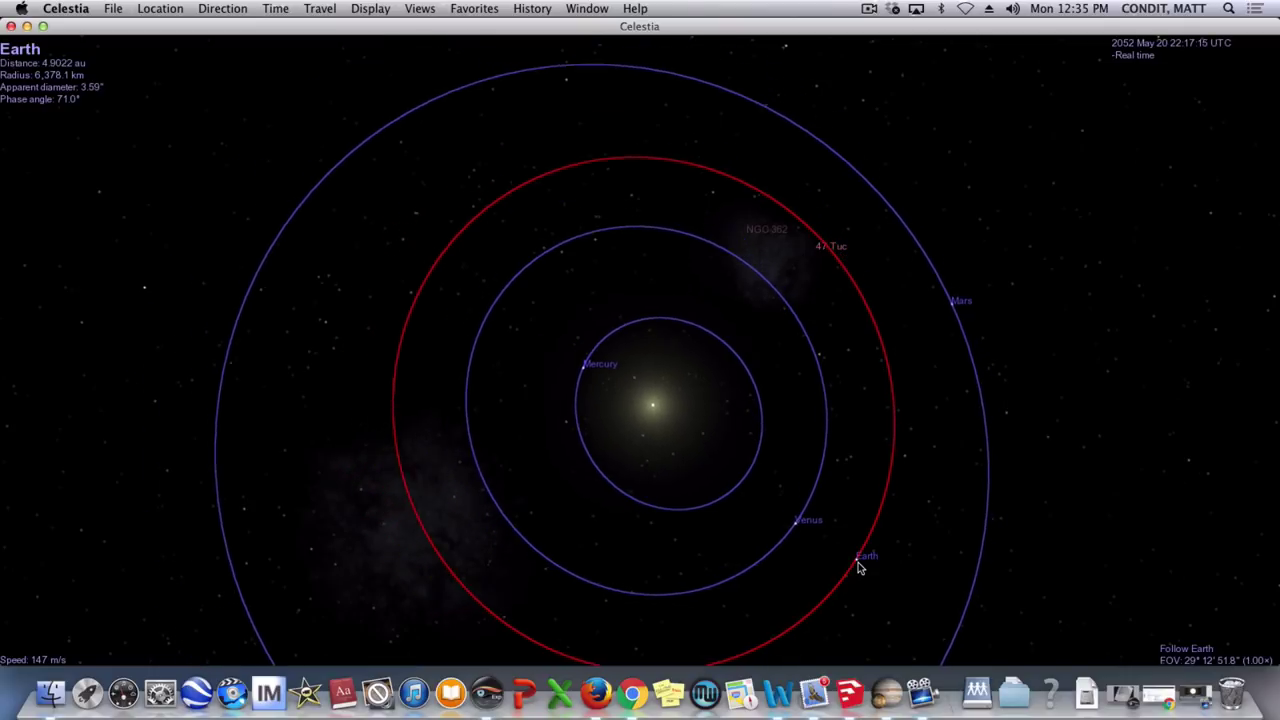
pyautogui.scroll(-2, 857, 563)
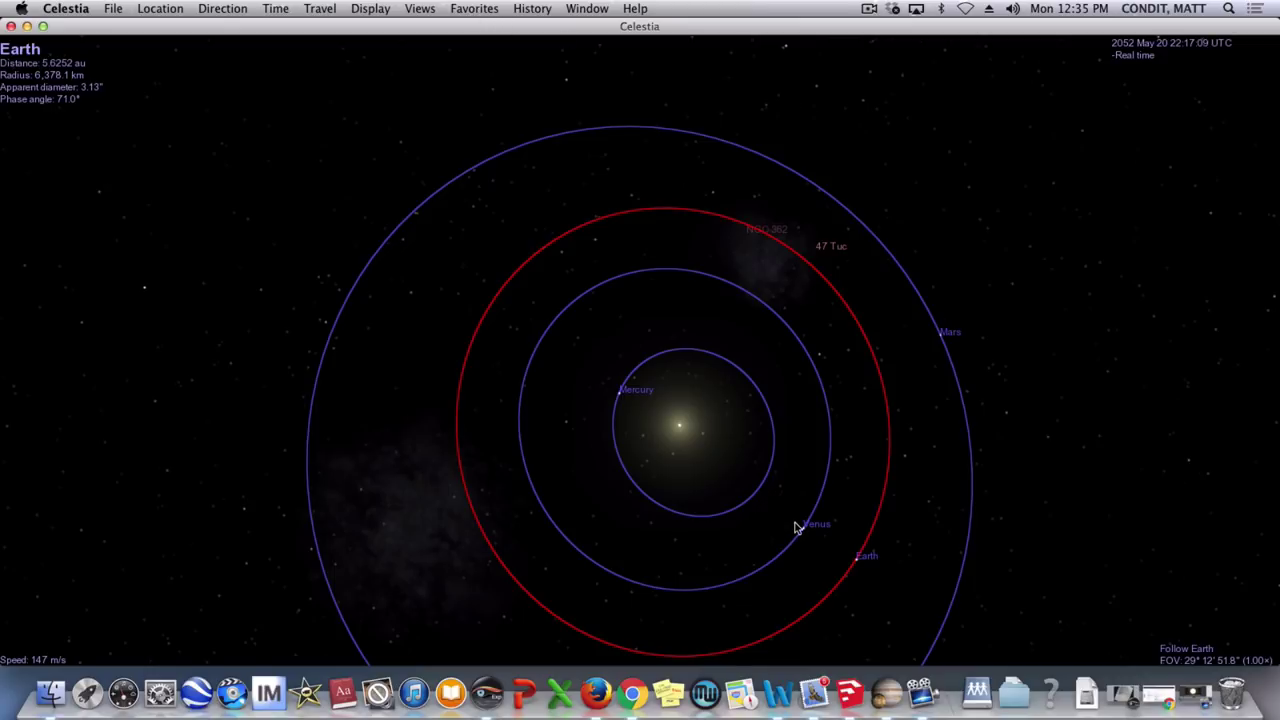
# - Tilt the orbital plane edge-on and pull far out, showing Saturn, Uranus and Neptune orbits as a thin band
pyautogui.moveTo(797, 526); pyautogui.dragTo(680, 194, button='right')
pyautogui.moveTo(757, 563); pyautogui.dragTo(589, 320, button='right')
pyautogui.moveTo(851, 511); pyautogui.dragTo(646, 464, button='right')
pyautogui.scroll(-10, 677, 500)
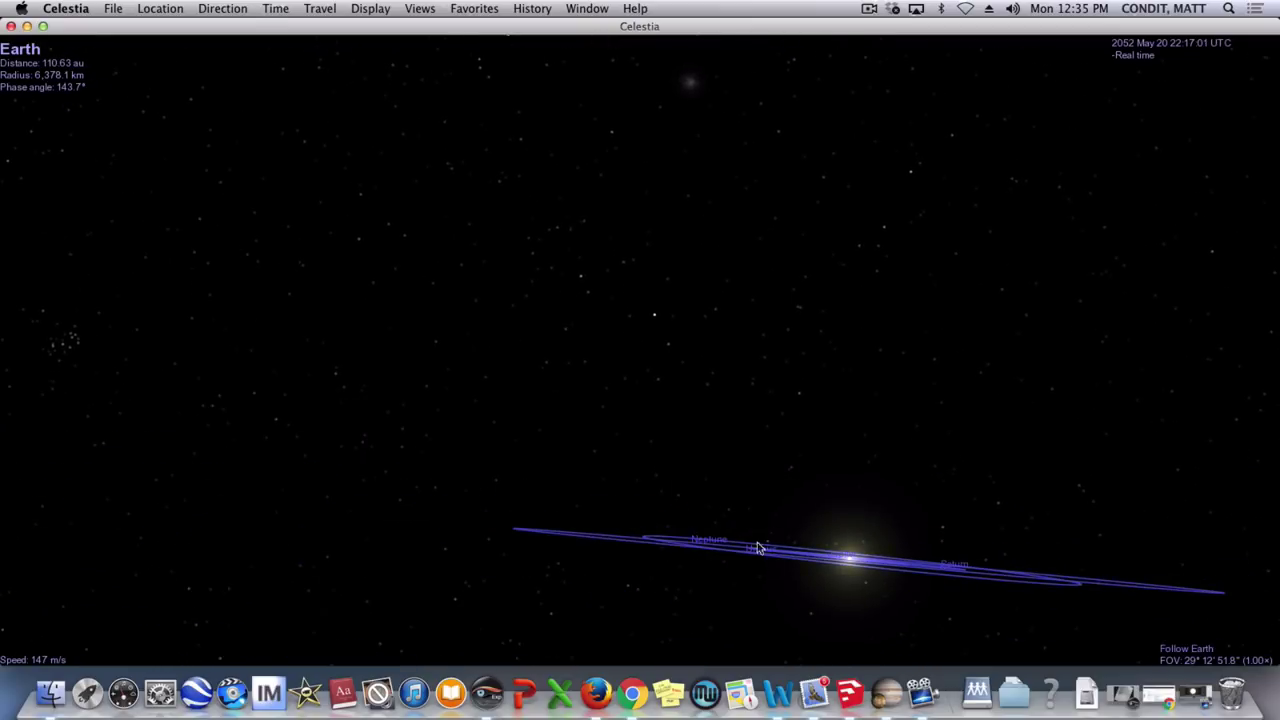
pyautogui.moveTo(801, 593)
pyautogui.mouseDown()
pyautogui.moveTo(803, 628)
pyautogui.moveTo(790, 591)
pyautogui.mouseUp()
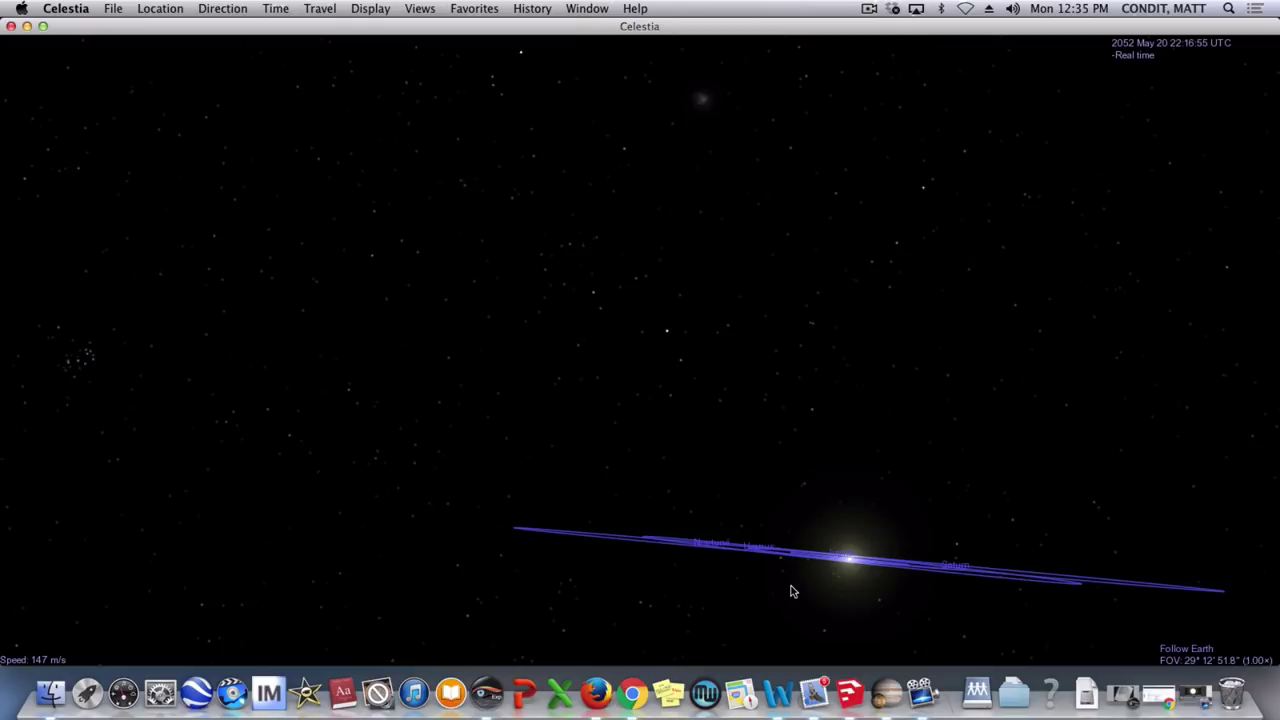